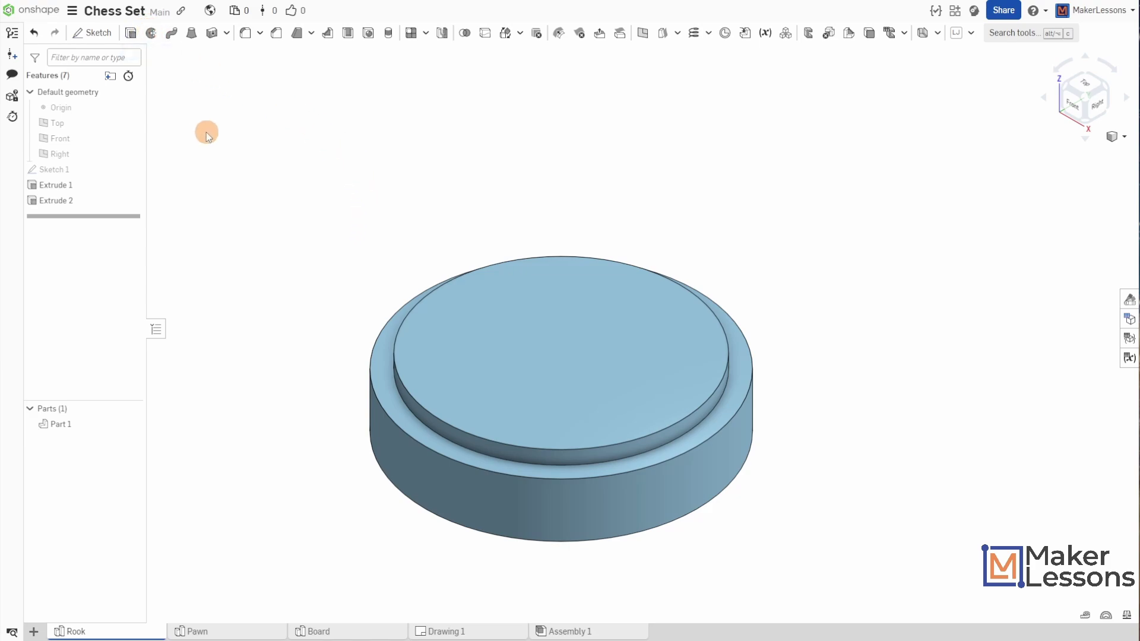
# Sketch on the top face of the base's raised disc, project that face's circular outline into it, and finish the sketch
pyautogui.scroll(-2, 274, 128)
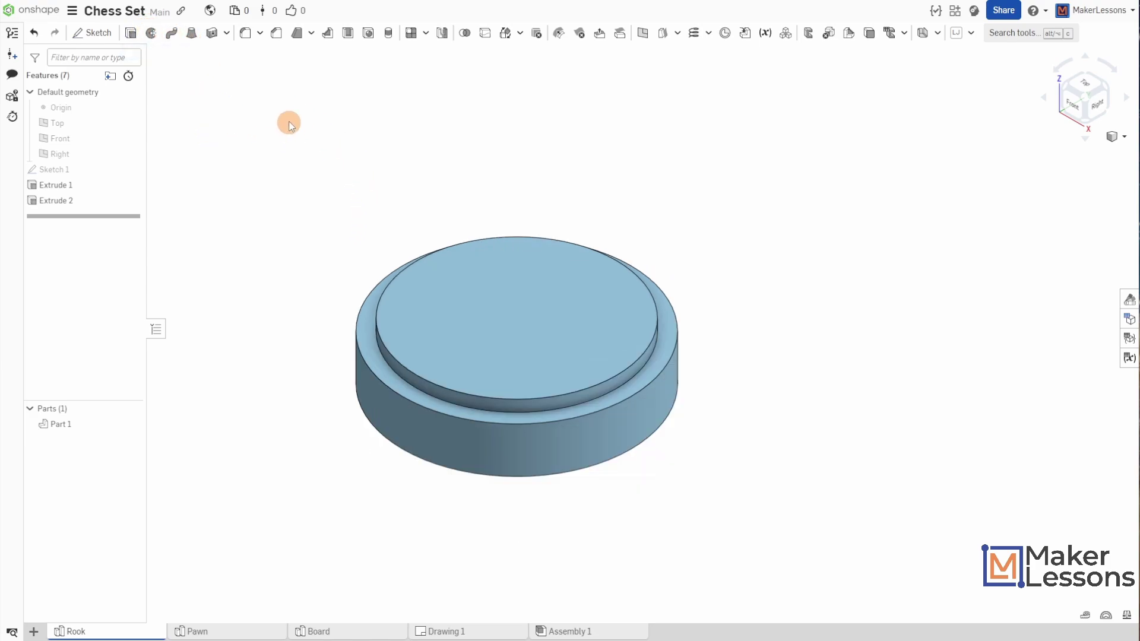
pyautogui.moveTo(305, 111); pyautogui.dragTo(430, 213, button='middle')
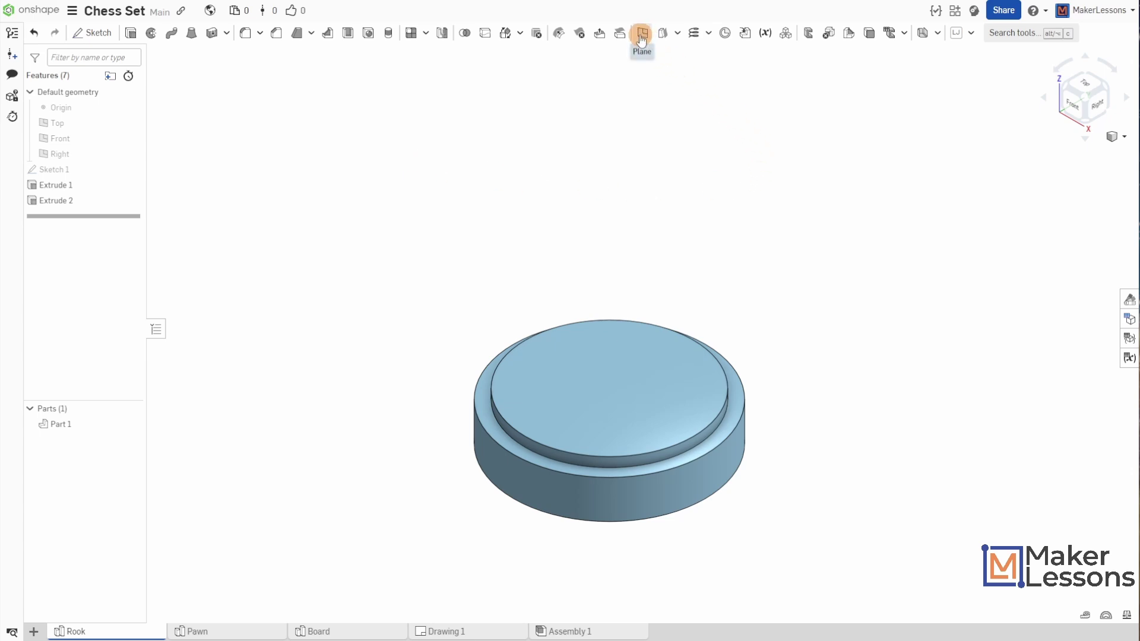
pyautogui.click(97, 34)
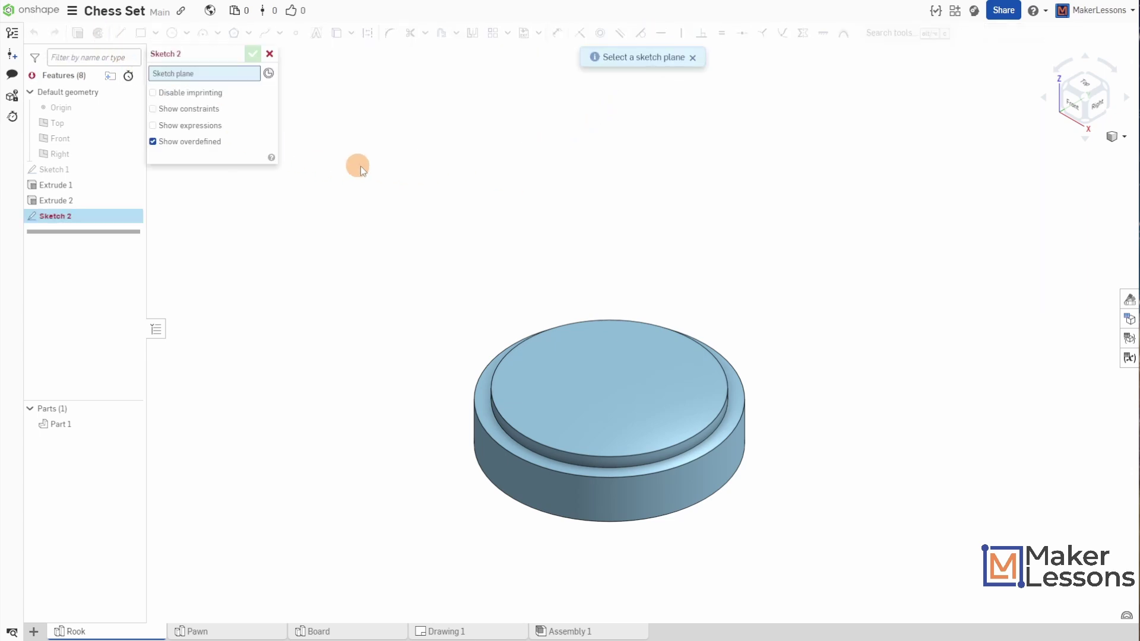
pyautogui.click(625, 391)
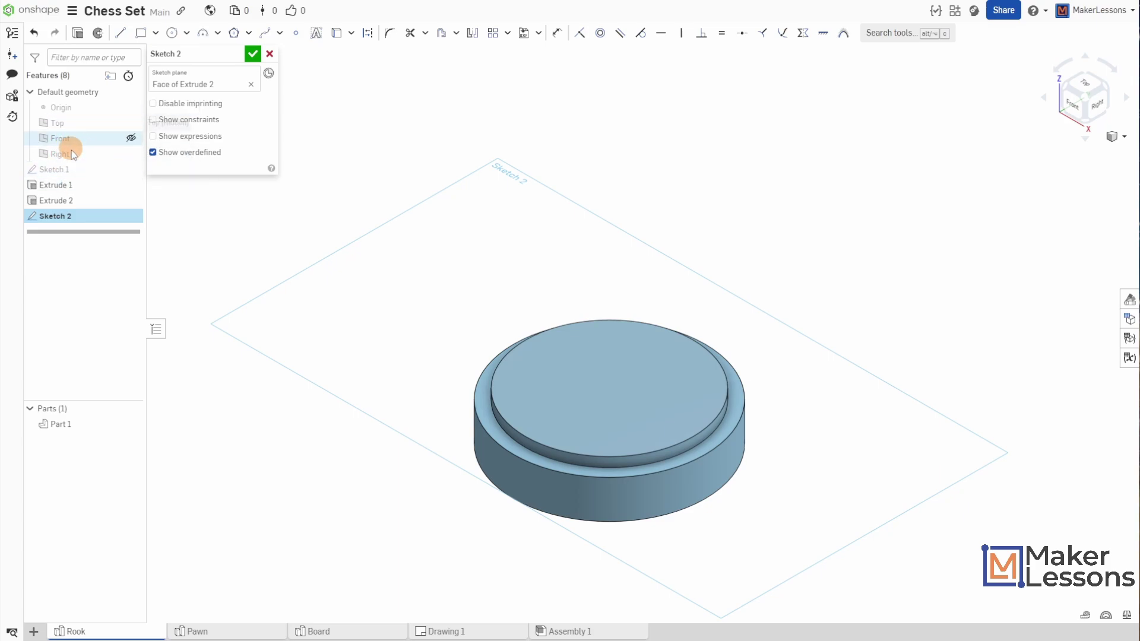
pyautogui.moveTo(358, 458)
pyautogui.mouseDown(button='right')
pyautogui.moveTo(379, 453)
pyautogui.moveTo(376, 471)
pyautogui.mouseUp(button='right')
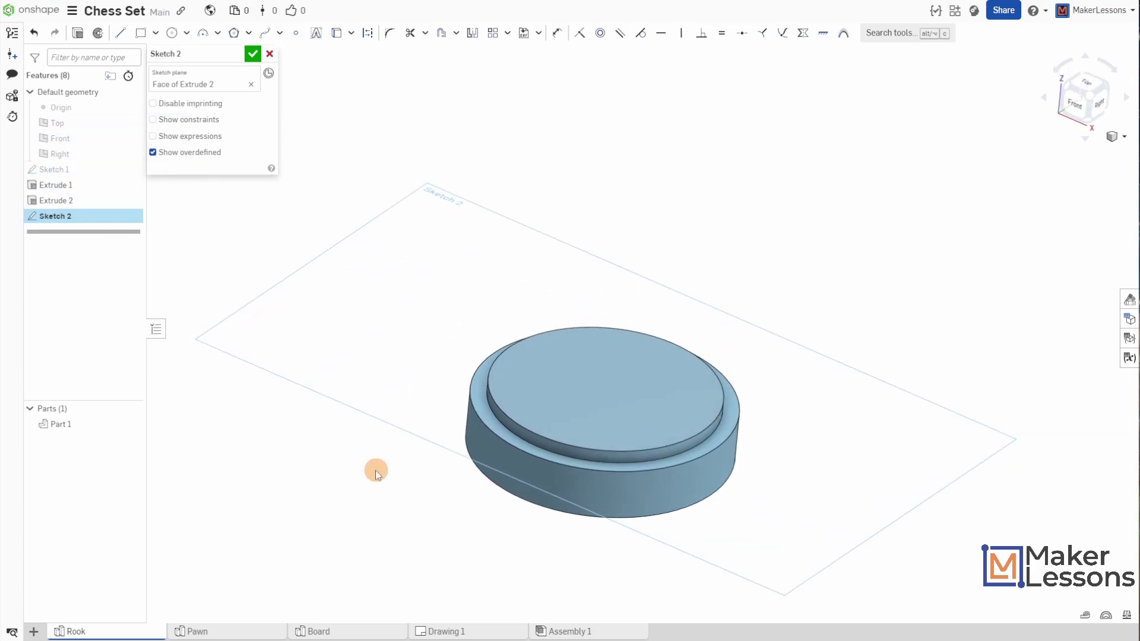
pyautogui.click(336, 32)
pyautogui.click(560, 380)
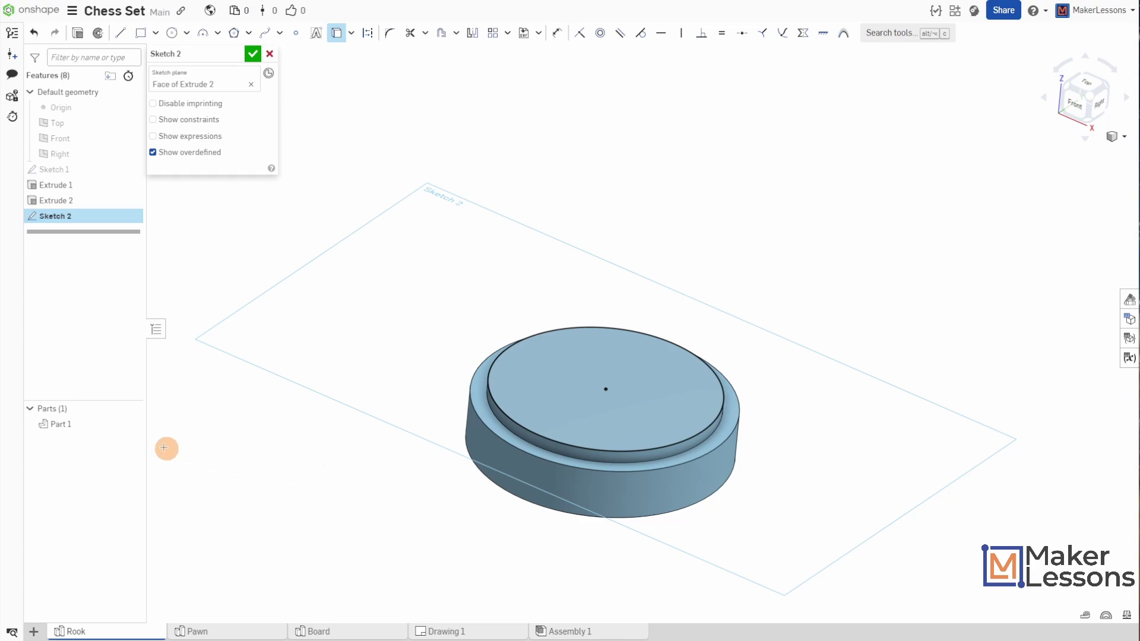
pyautogui.click(131, 424)
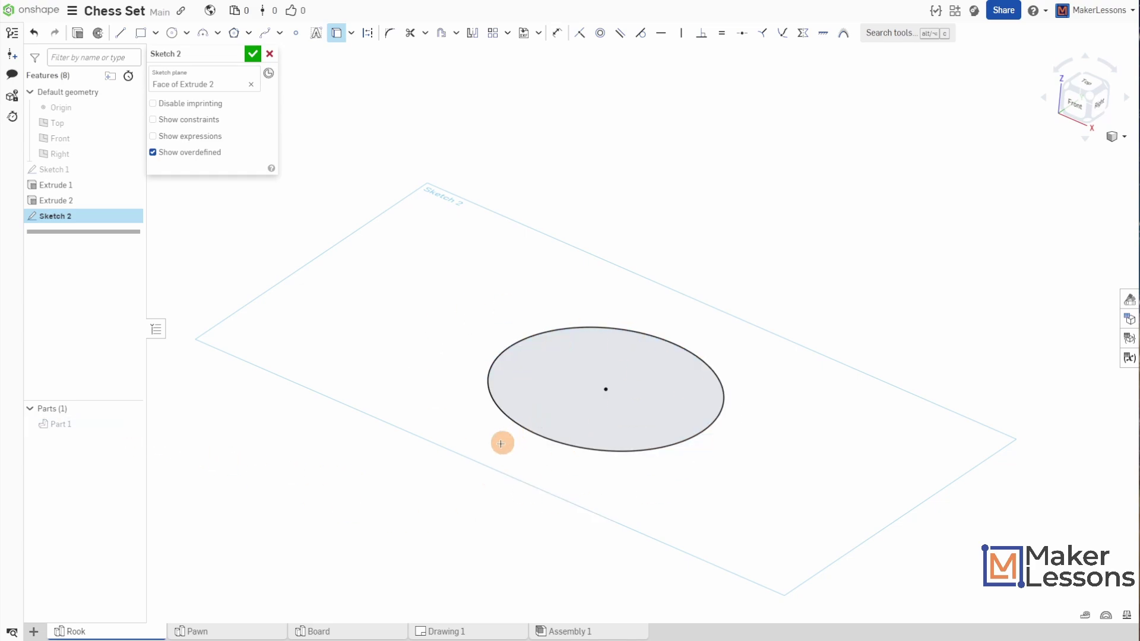
pyautogui.click(131, 424)
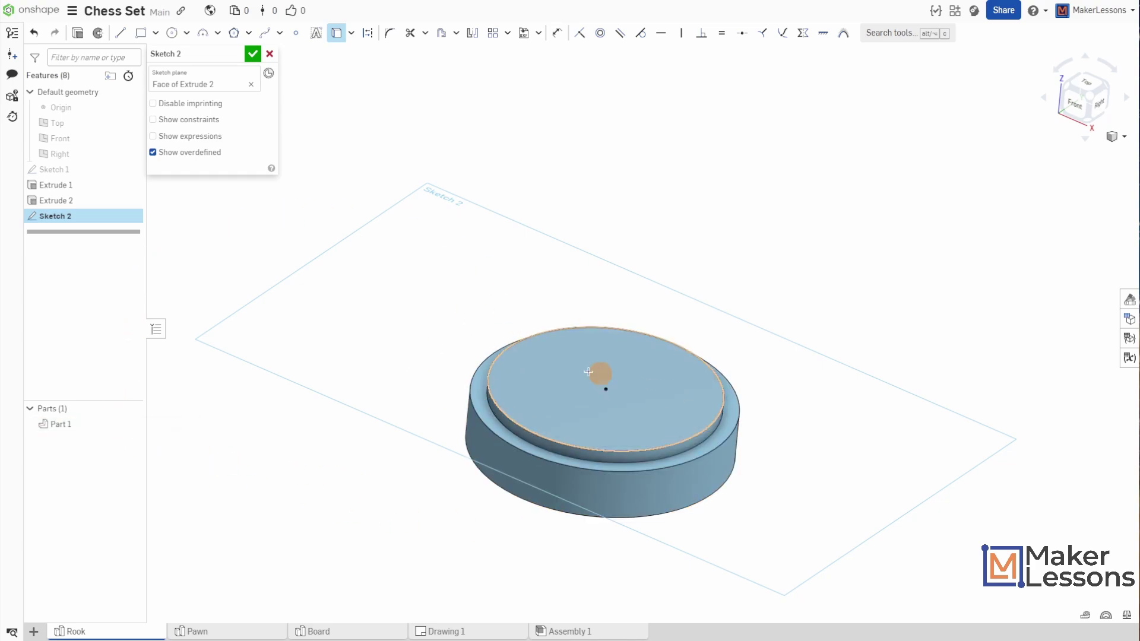
pyautogui.click(253, 55)
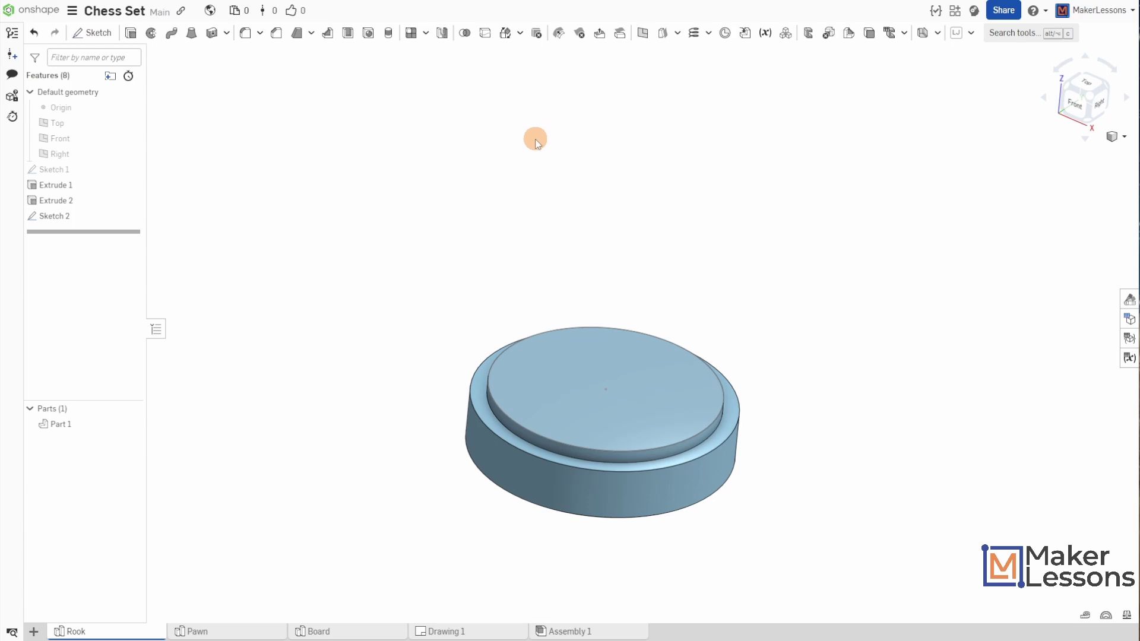
# Create an offset plane 1.25 in above the circular face of Sketch 2 on the base
pyautogui.click(643, 35)
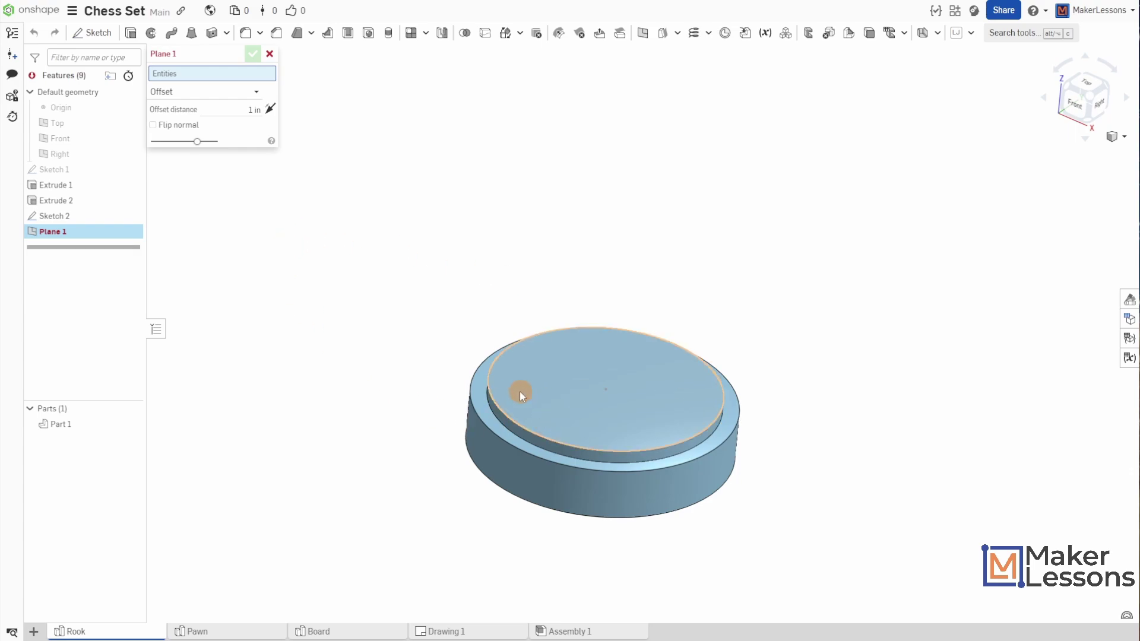
pyautogui.click(544, 393)
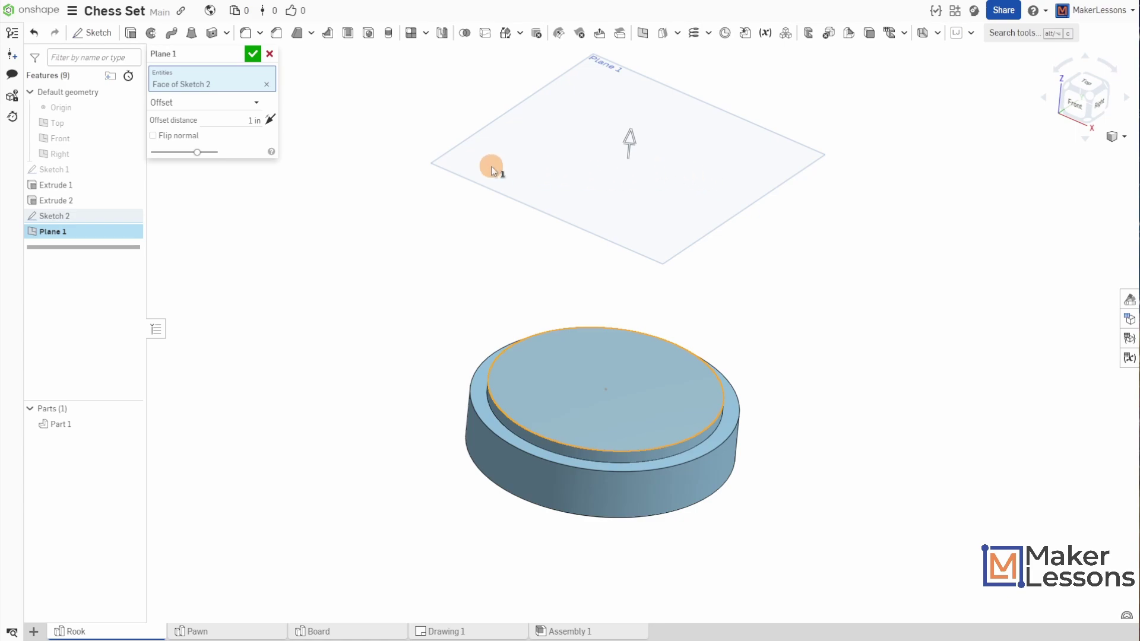
pyautogui.click(244, 120)
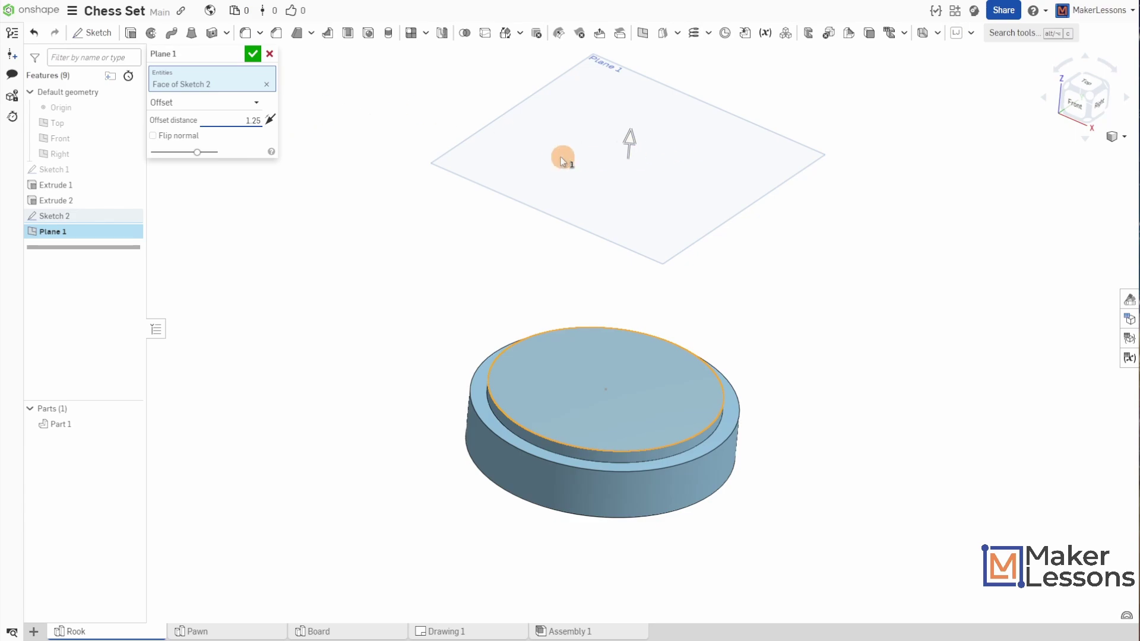
pyautogui.click(256, 102)
pyautogui.moveTo(255, 148)
pyautogui.mouseDown()
pyautogui.moveTo(254, 194)
pyautogui.moveTo(254, 140)
pyautogui.mouseUp()
pyautogui.click(230, 120)
pyautogui.click(254, 54)
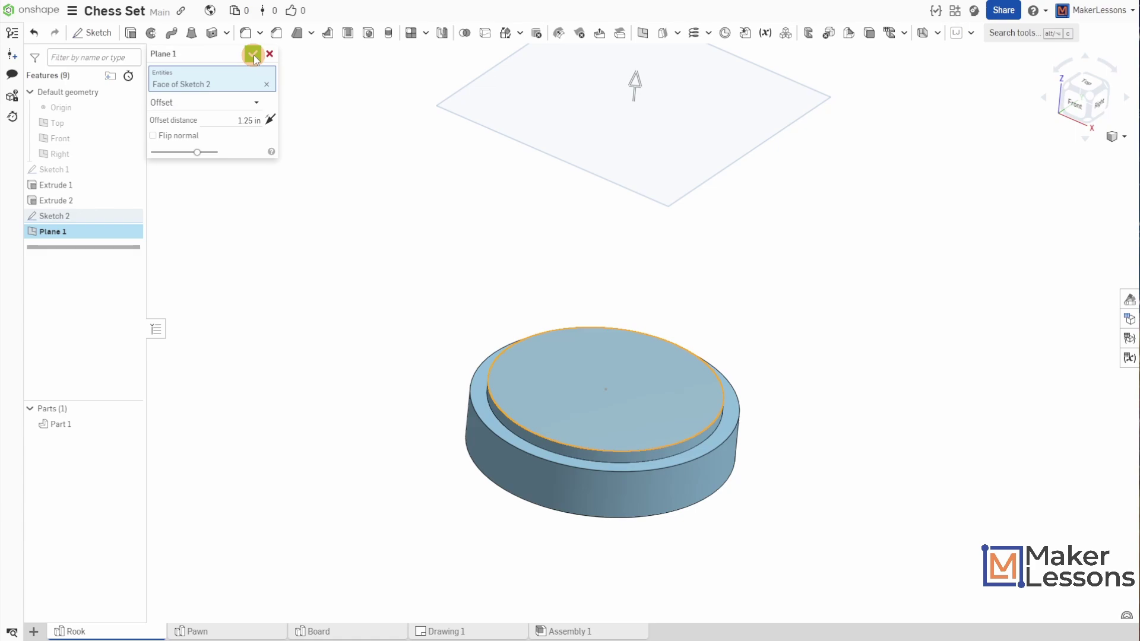
# Start a sketch on Plane 1 and project the circular outline of the base's top face into it
pyautogui.moveTo(372, 122); pyautogui.dragTo(346, 256, button='middle')
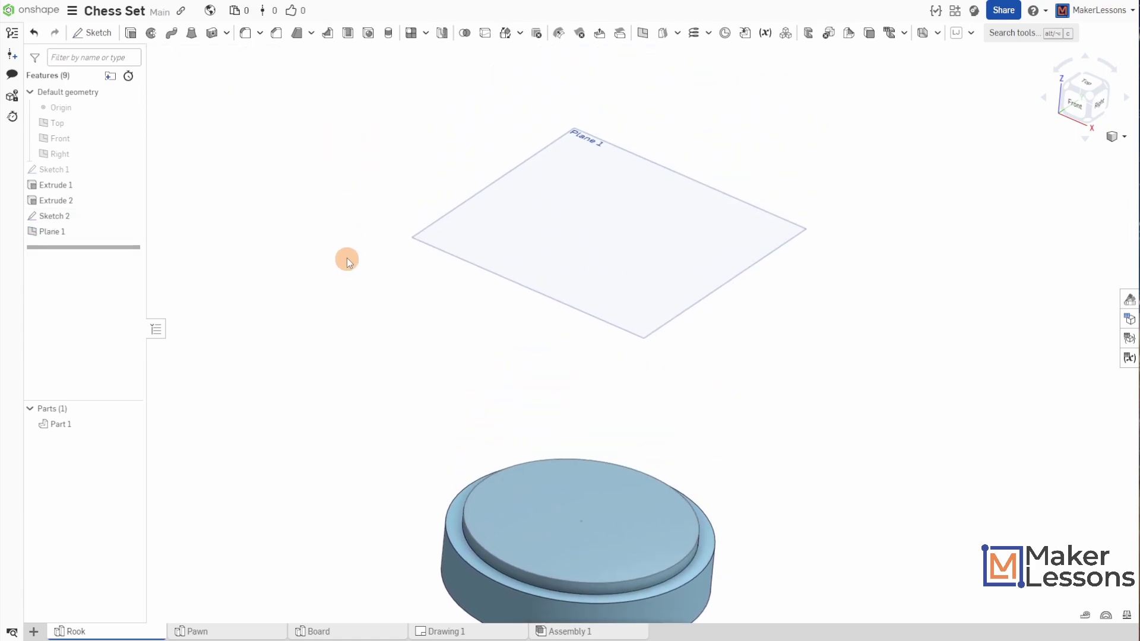
pyautogui.click(109, 38)
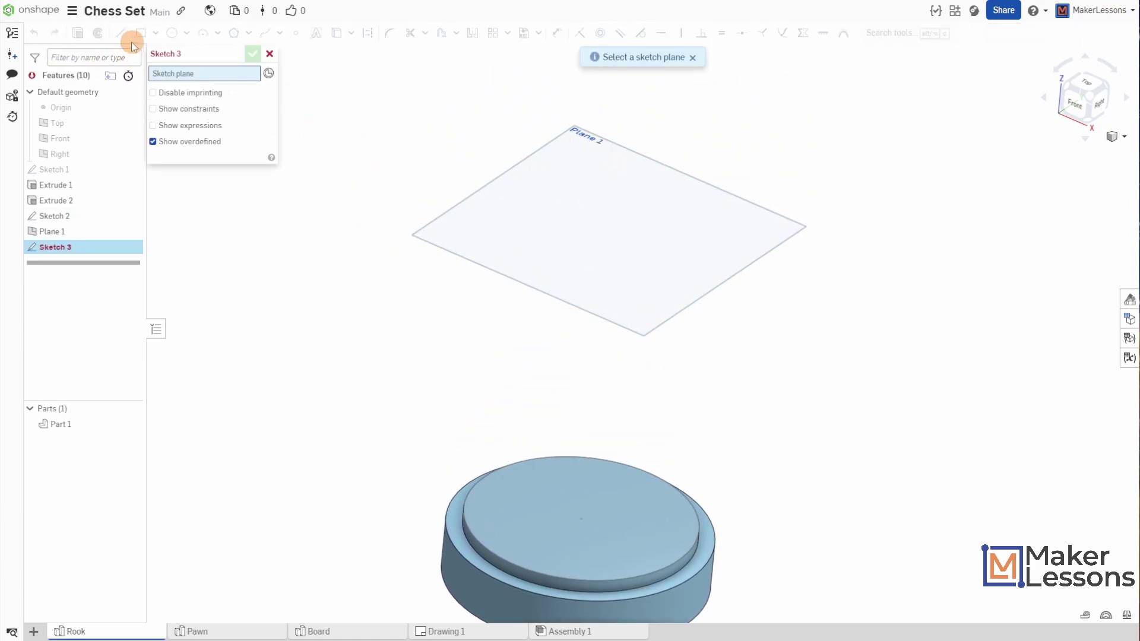
pyautogui.click(557, 211)
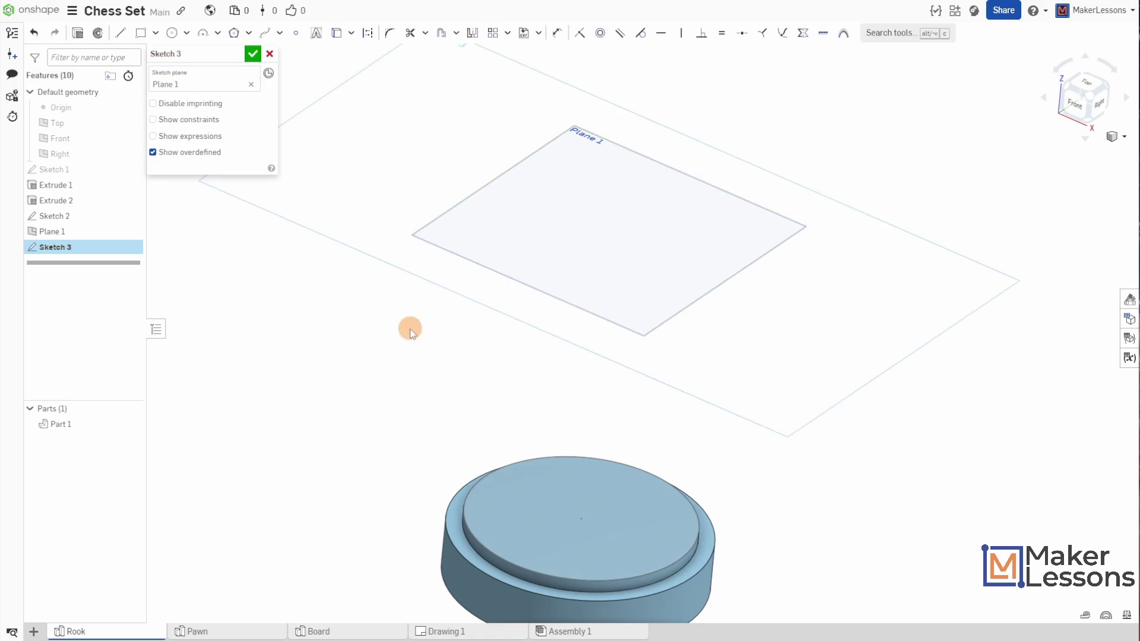
pyautogui.click(336, 33)
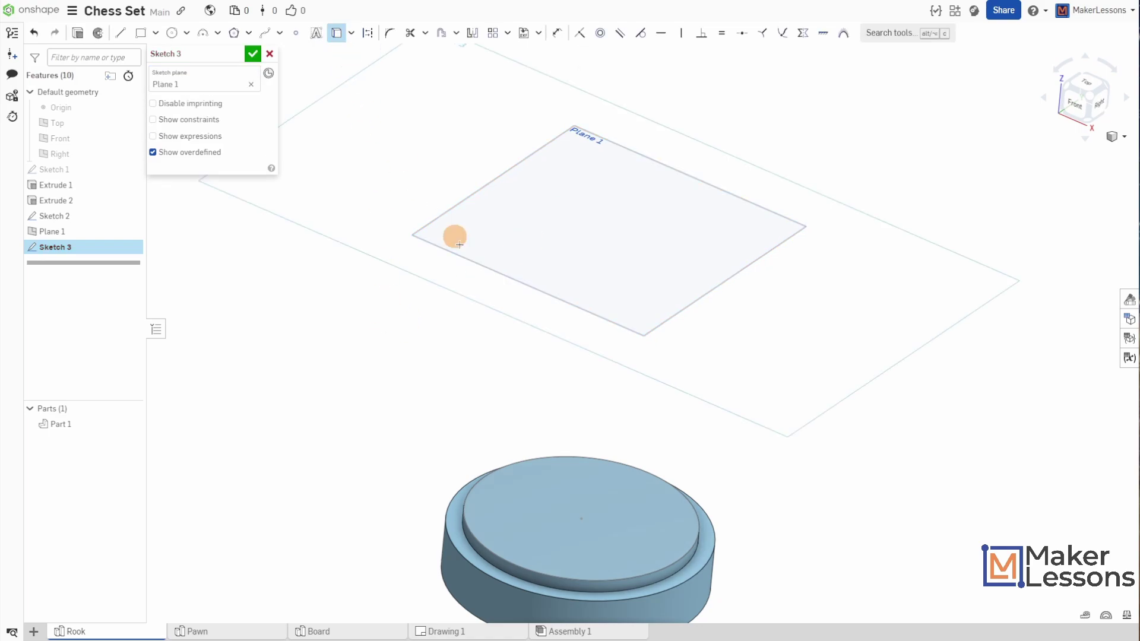
pyautogui.click(519, 518)
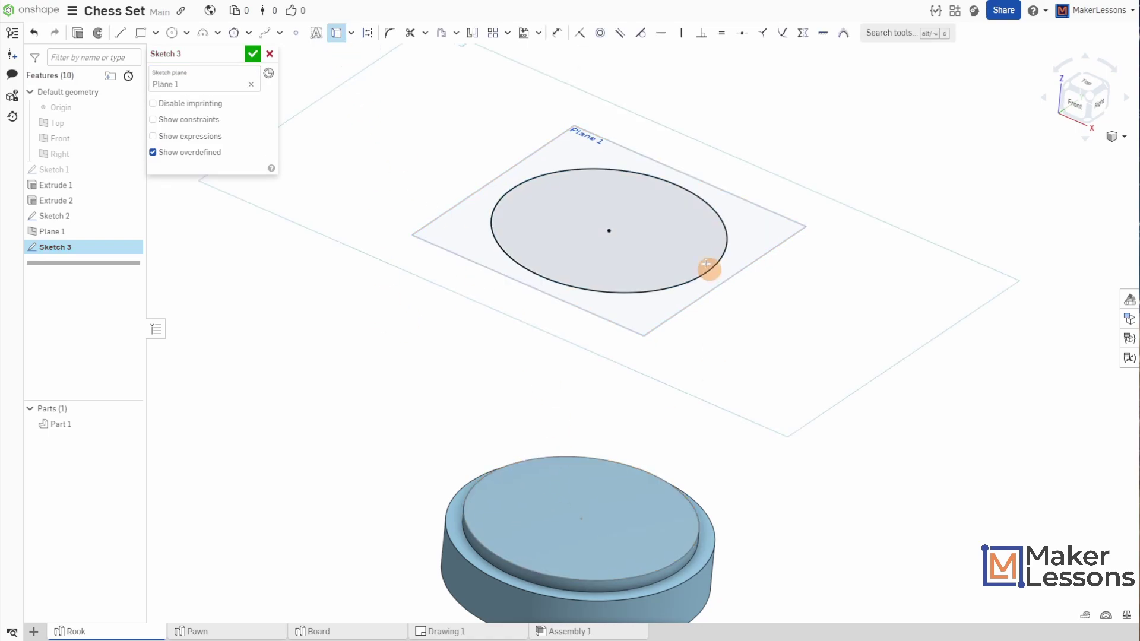
# Offset the projected circle inward by 0.125 in and finish the sketch on Plane 1
pyautogui.click(1088, 81)
pyautogui.scroll(-3, 863, 168)
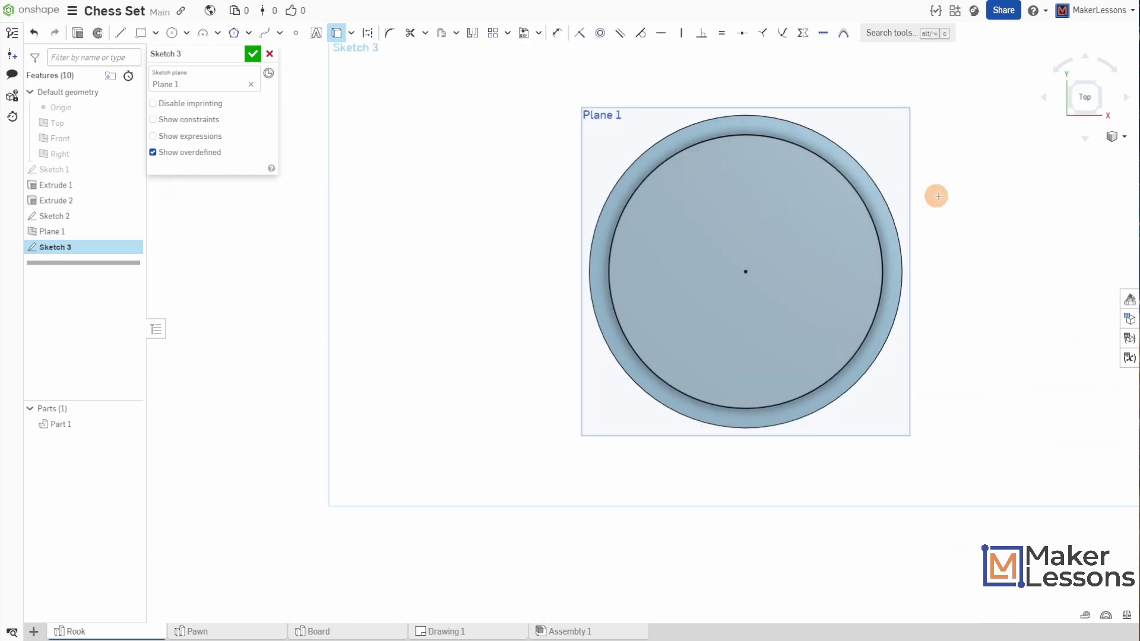
pyautogui.click(337, 32)
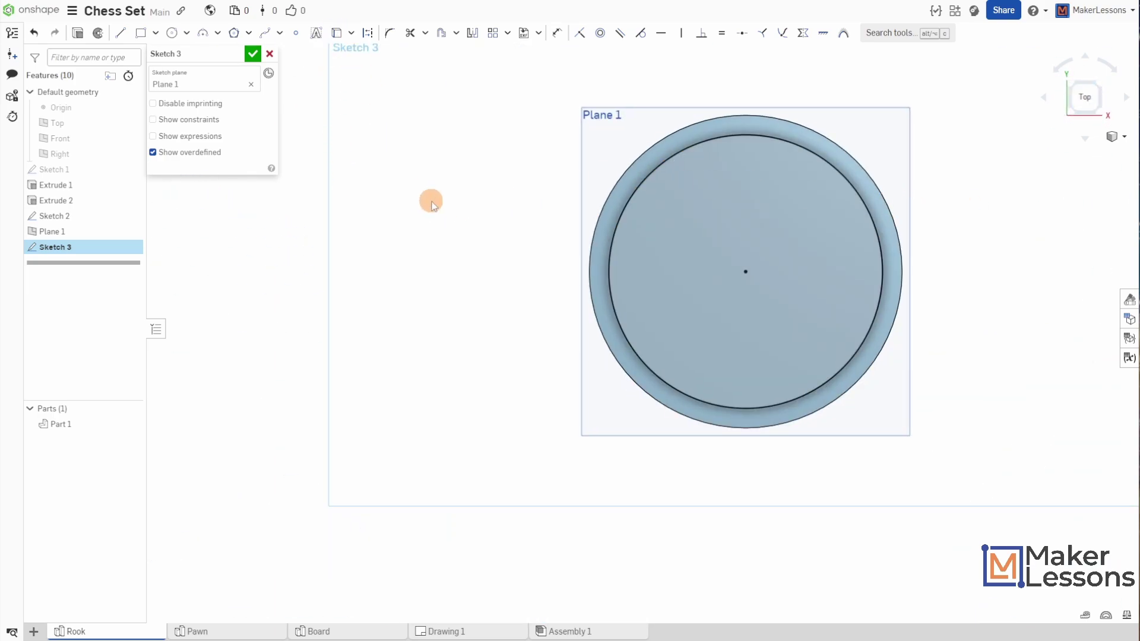
pyautogui.click(441, 35)
pyautogui.click(656, 171)
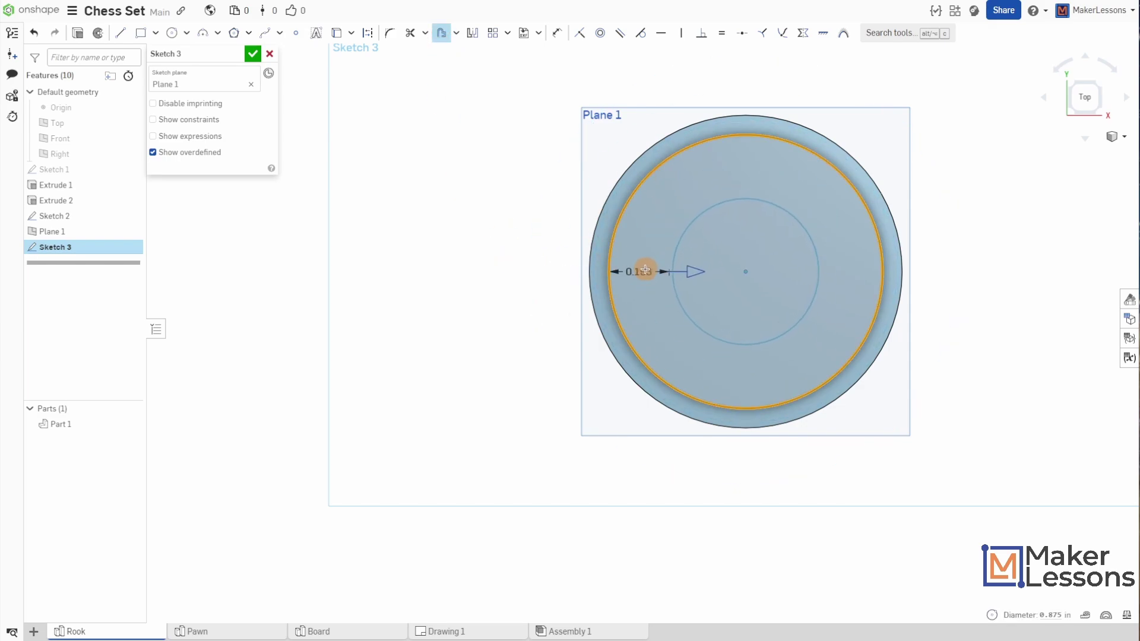
pyautogui.click(665, 250)
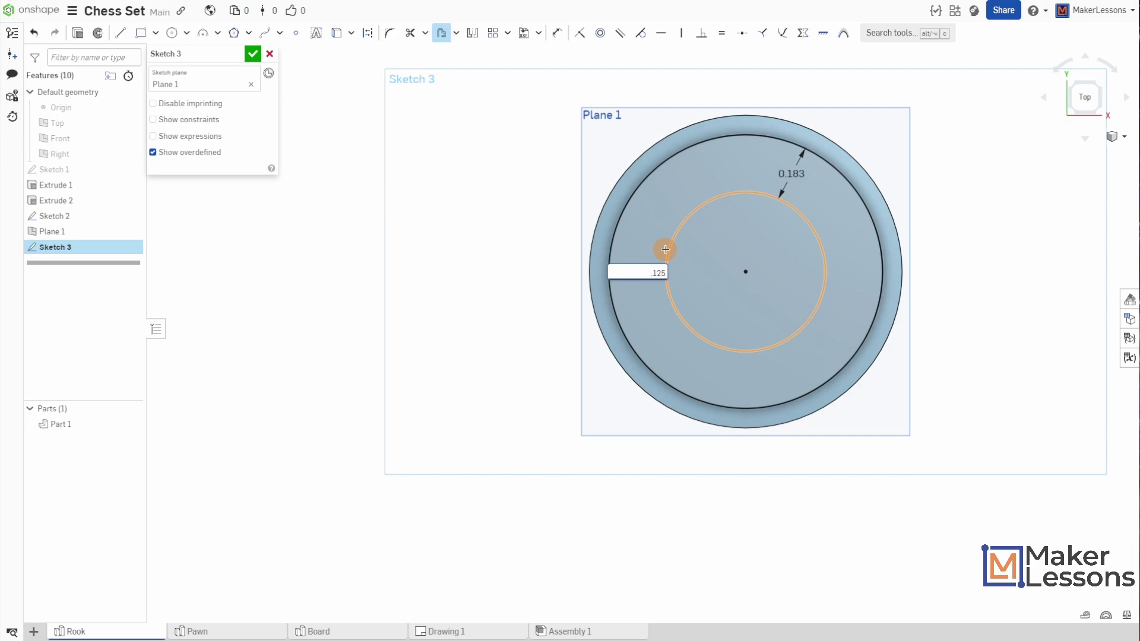
pyautogui.press('Return')
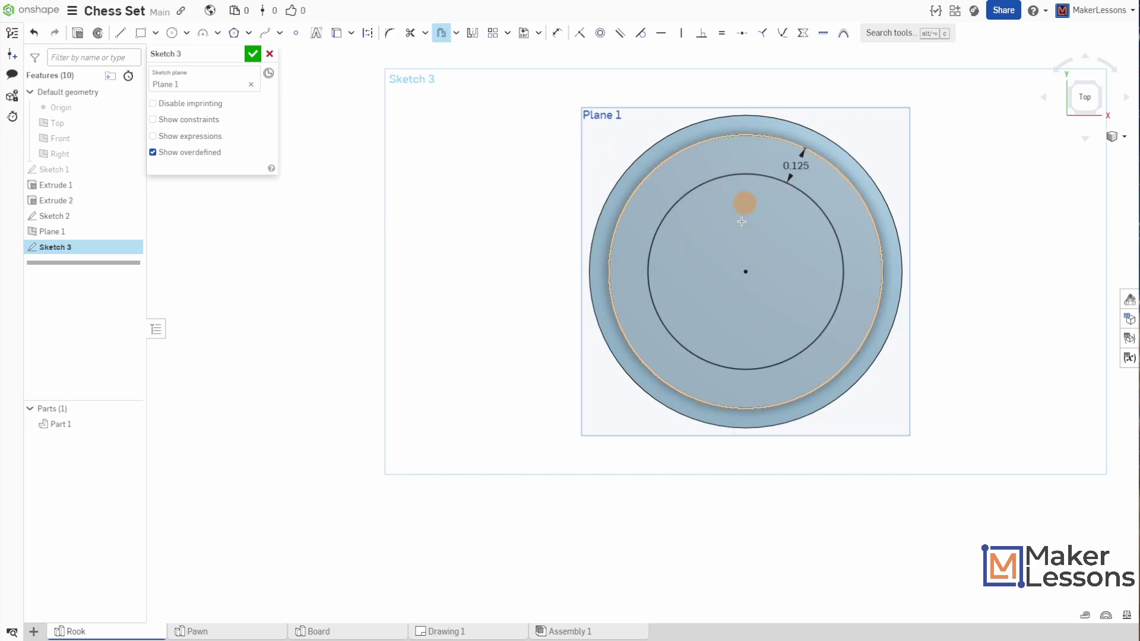
pyautogui.click(252, 53)
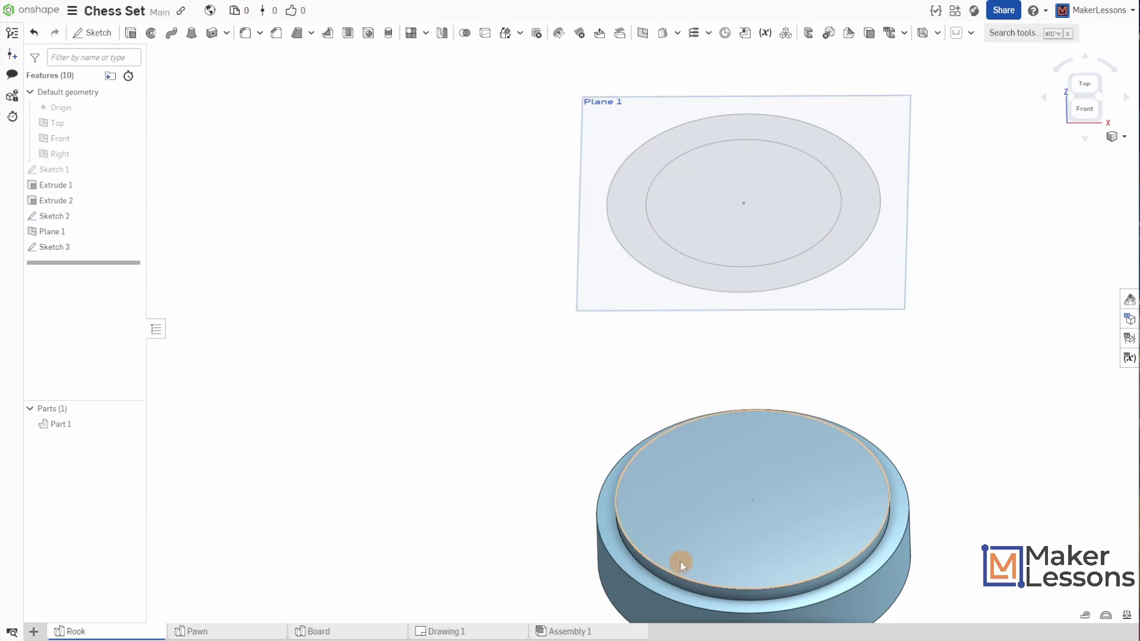
# Loft a solid from the Sketch 2 circle on the base to the inner circle of Sketch 3, adding it to Part 1
pyautogui.click(191, 36)
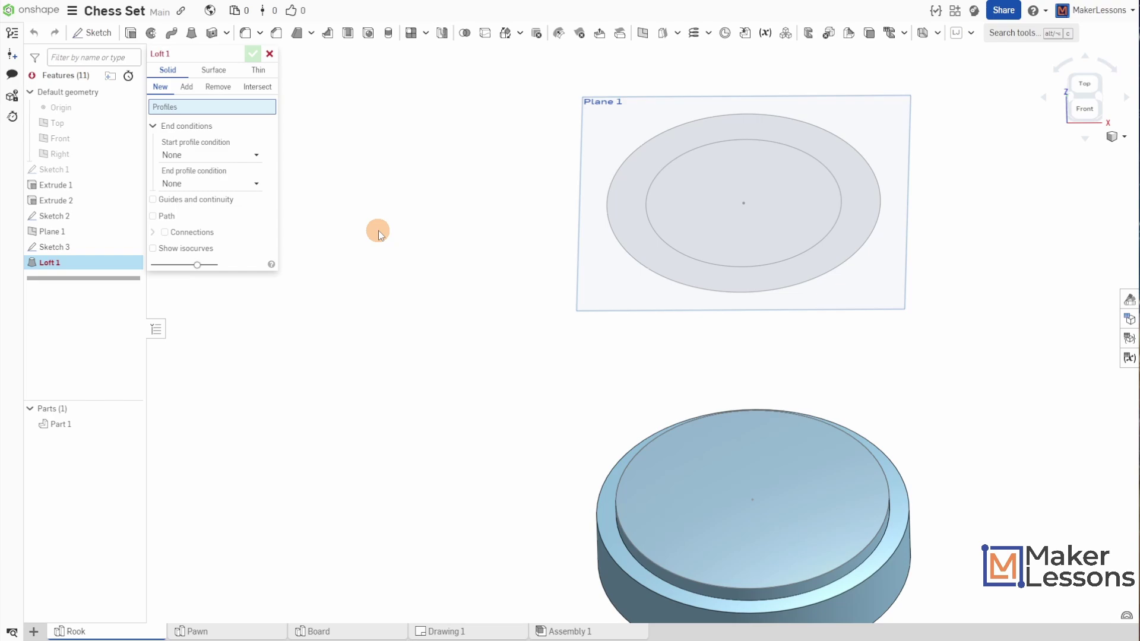
pyautogui.click(690, 476)
pyautogui.click(747, 240)
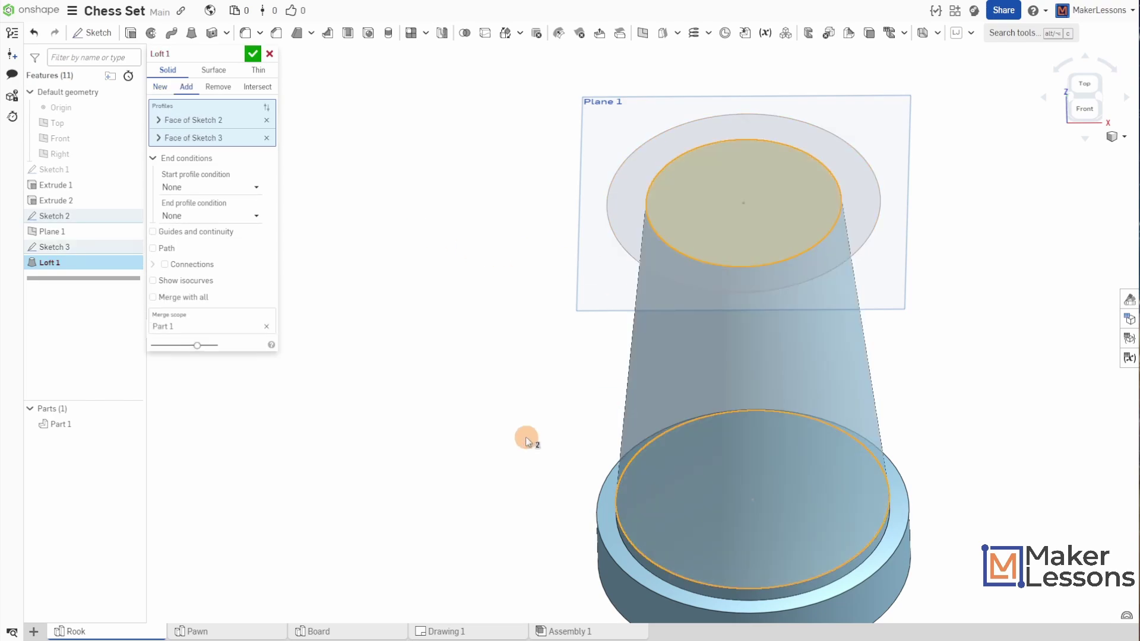
pyautogui.moveTo(527, 438)
pyautogui.mouseDown(button='right')
pyautogui.moveTo(475, 415)
pyautogui.moveTo(469, 386)
pyautogui.mouseUp(button='right')
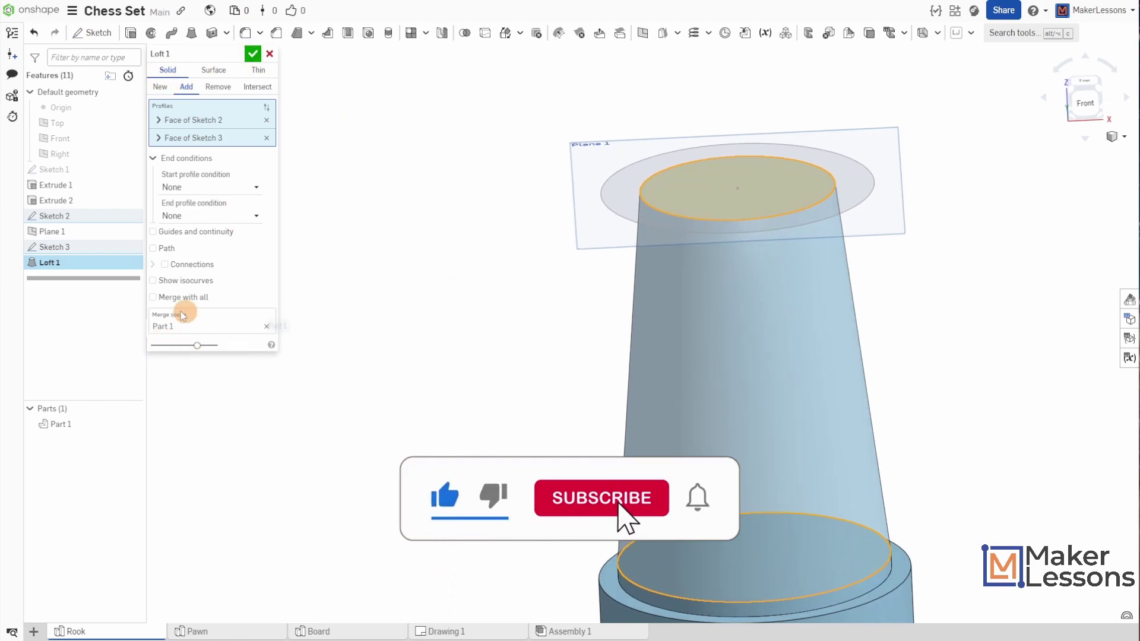
pyautogui.click(253, 53)
pyautogui.scroll(-3, 410, 314)
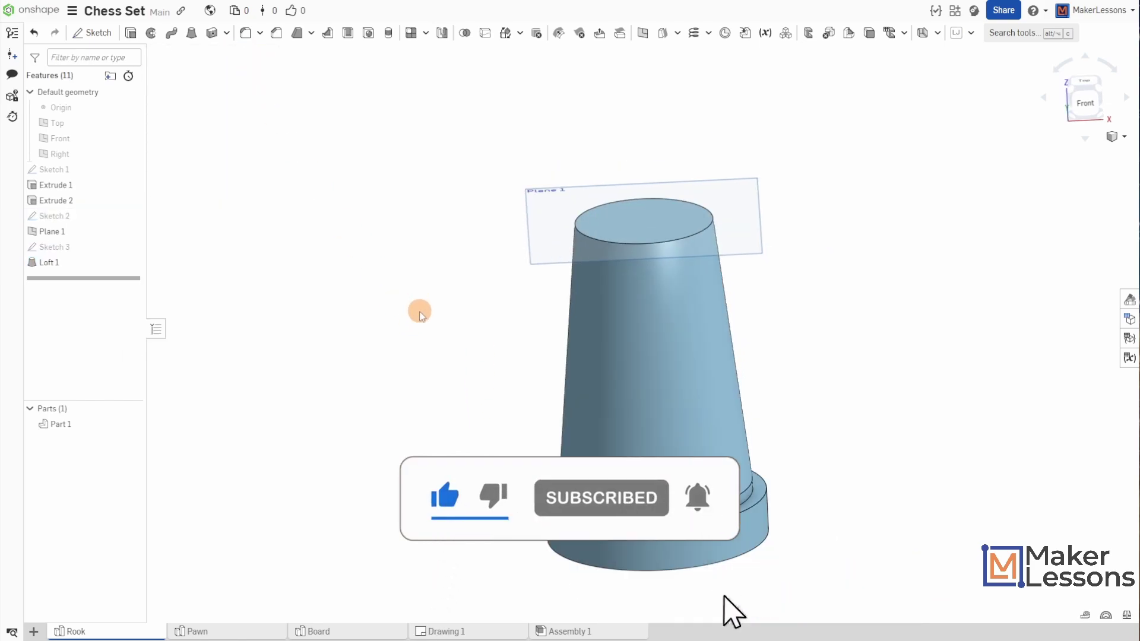
pyautogui.moveTo(421, 312)
pyautogui.mouseDown(button='right')
pyautogui.moveTo(475, 288)
pyautogui.moveTo(401, 302)
pyautogui.moveTo(425, 301)
pyautogui.moveTo(438, 319)
pyautogui.moveTo(408, 309)
pyautogui.moveTo(425, 321)
pyautogui.mouseUp(button='right')
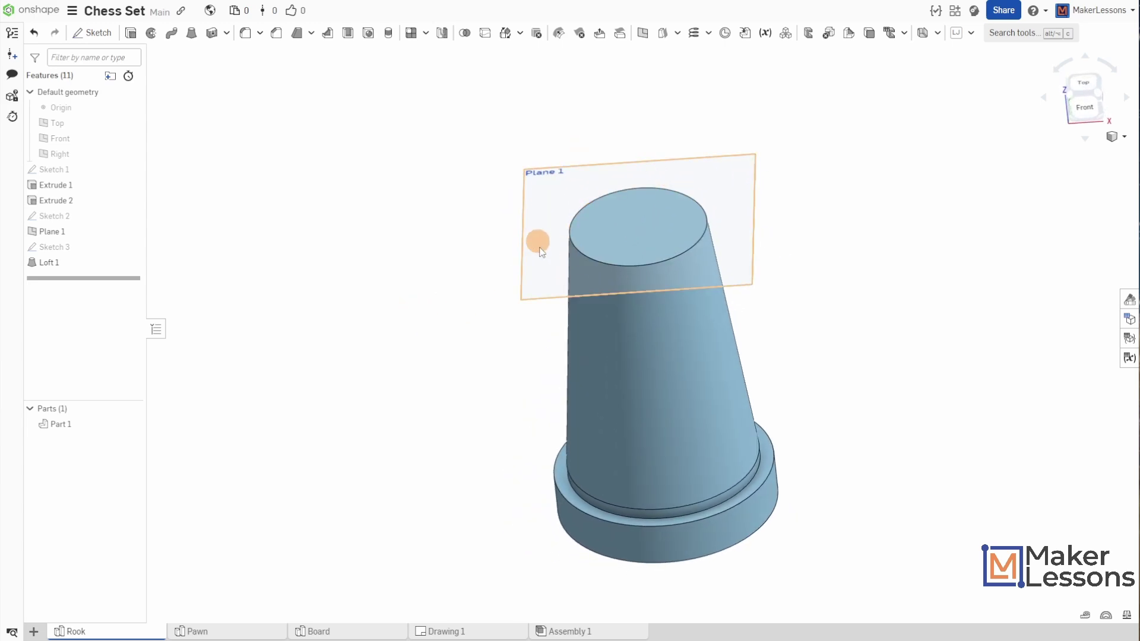
# Show Sketch 3 and extrude both of its circular regions 0.5 in upward, adding them to Part 1
pyautogui.click(131, 248)
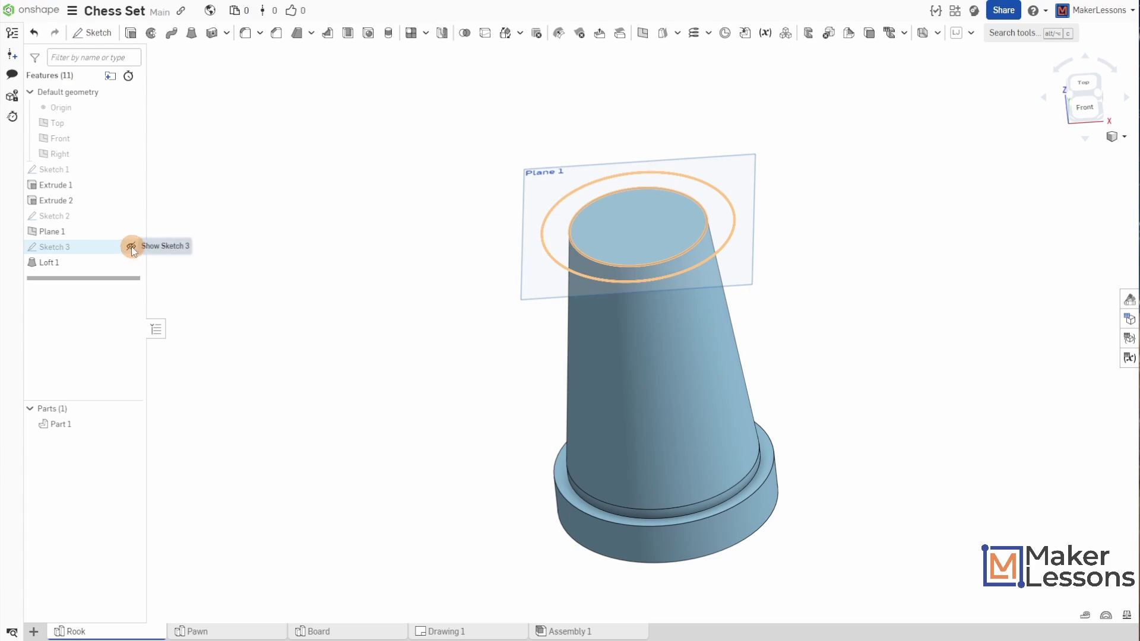
pyautogui.moveTo(338, 408)
pyautogui.mouseDown(button='right')
pyautogui.moveTo(339, 377)
pyautogui.moveTo(338, 414)
pyautogui.mouseUp(button='right')
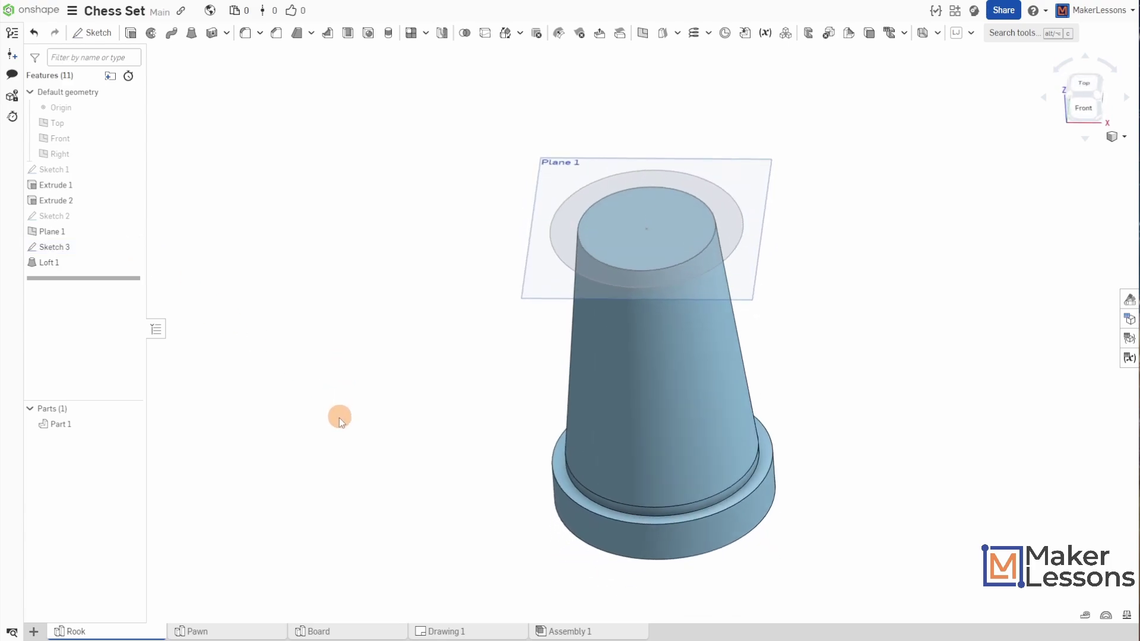
pyautogui.click(131, 35)
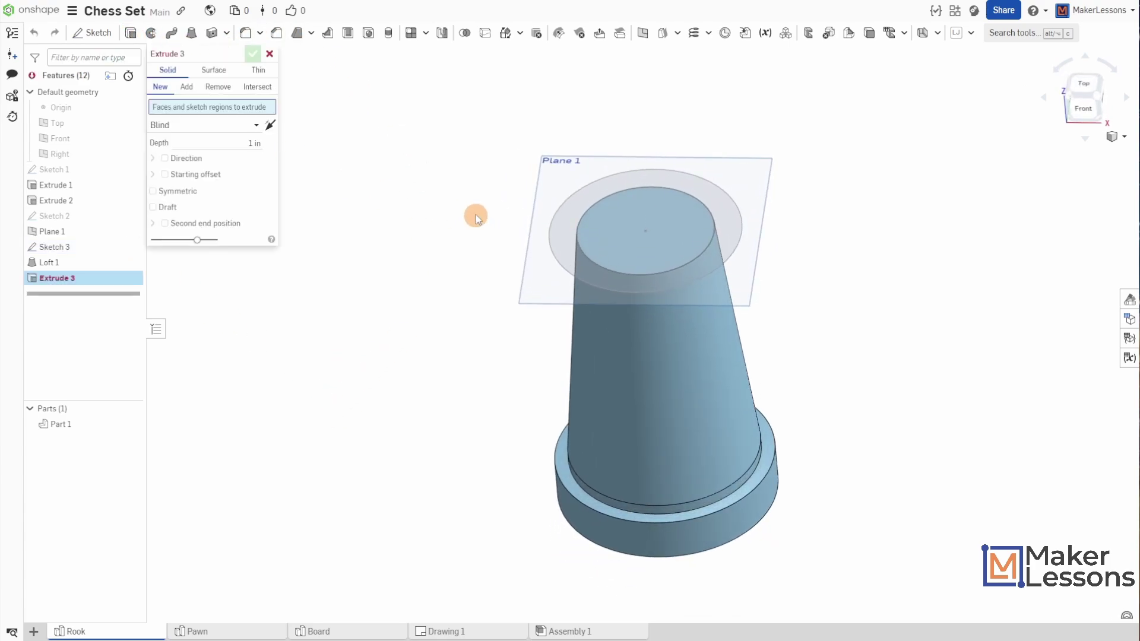
pyautogui.click(574, 218)
pyautogui.click(609, 239)
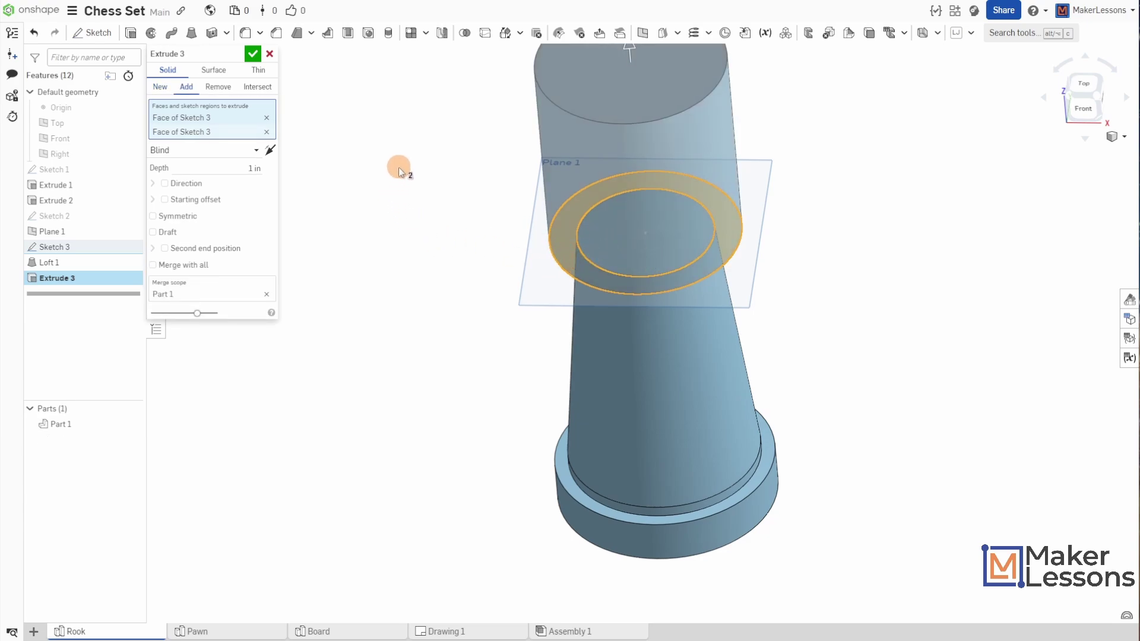
pyautogui.moveTo(400, 168); pyautogui.dragTo(408, 245, button='middle')
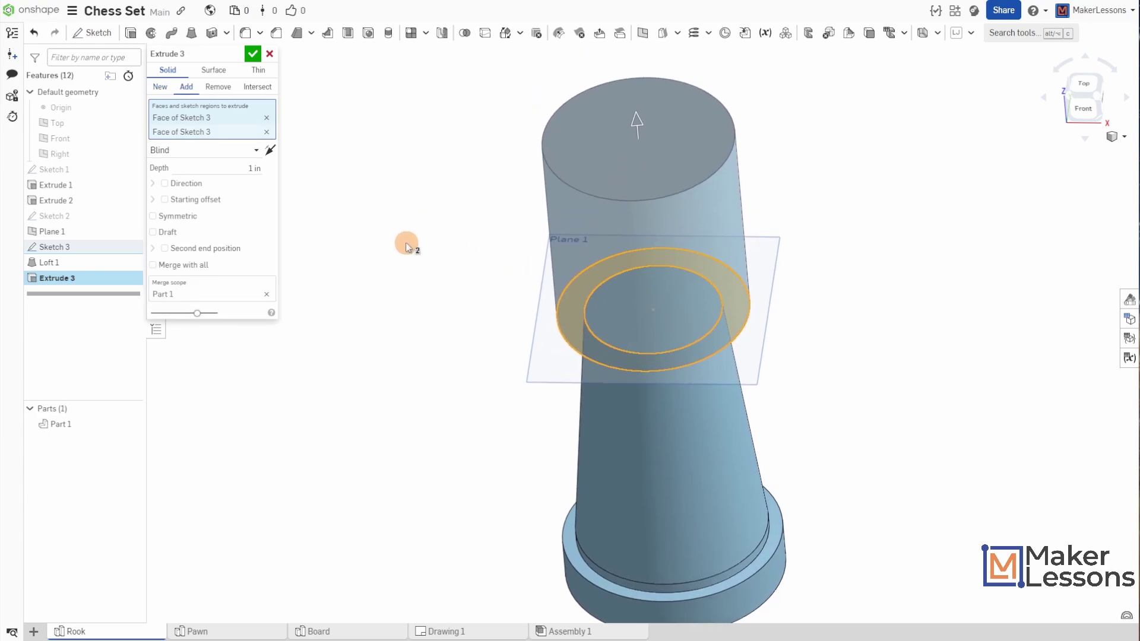
pyautogui.click(238, 168)
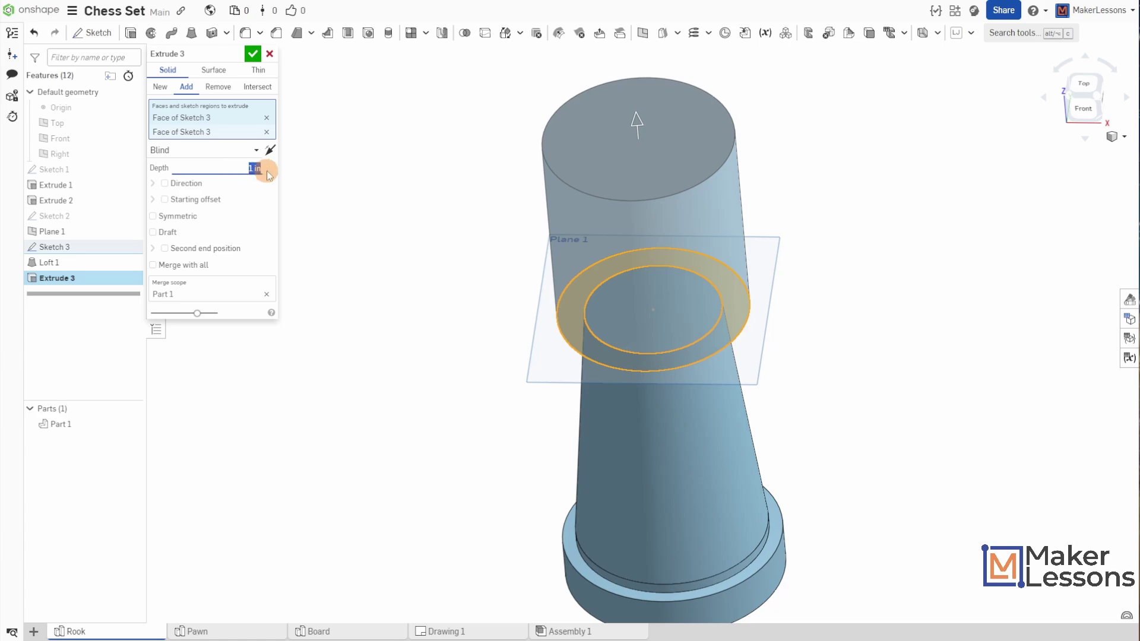
pyautogui.press('Return')
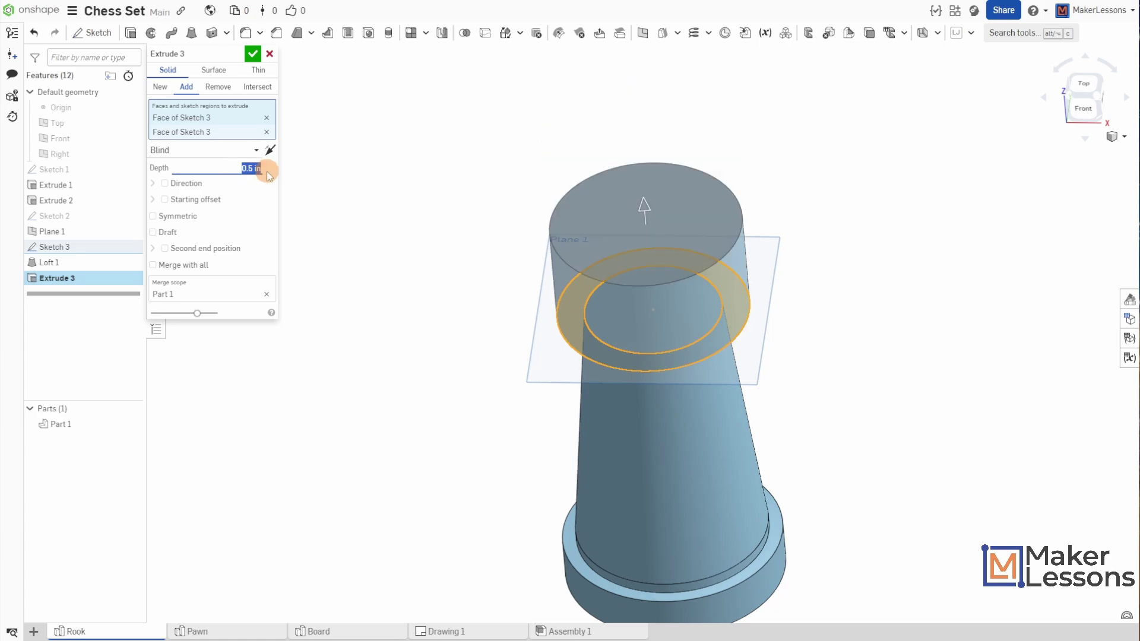
pyautogui.click(257, 56)
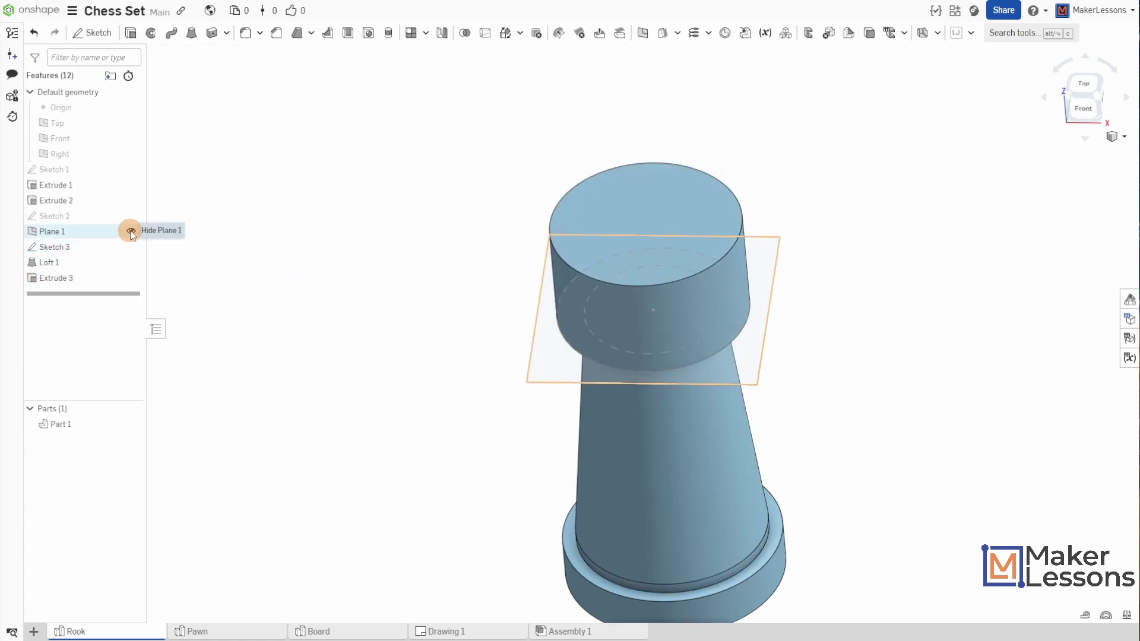
# Hide Plane 1 and Sketch 3 and set the model to an isometric view
pyautogui.click(122, 231)
pyautogui.hotkey('shift', '7')
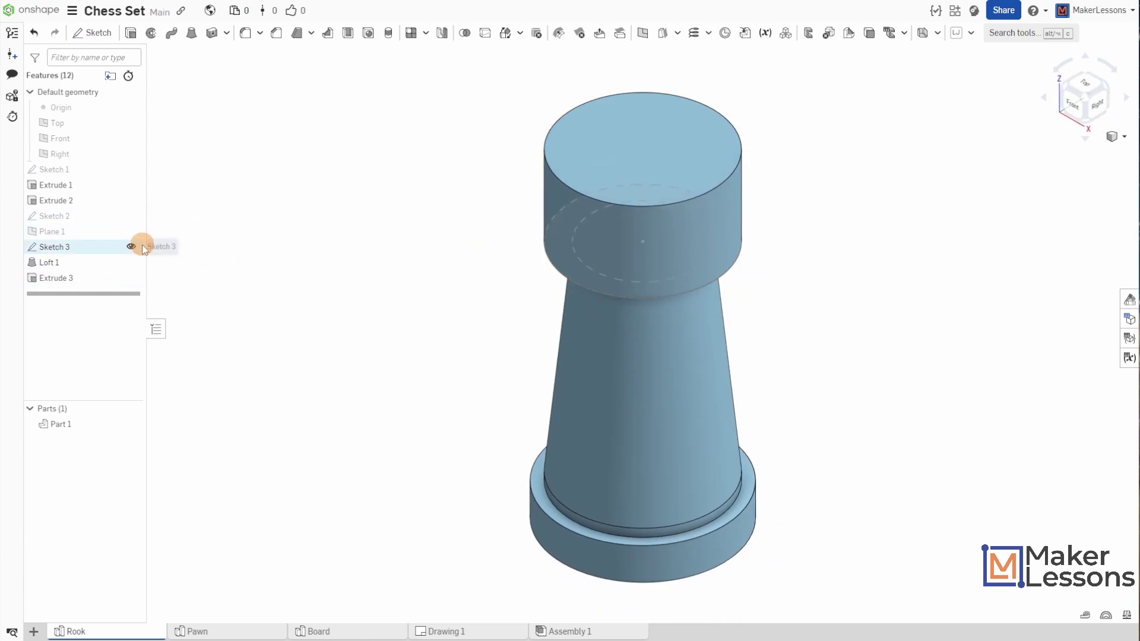
pyautogui.click(126, 247)
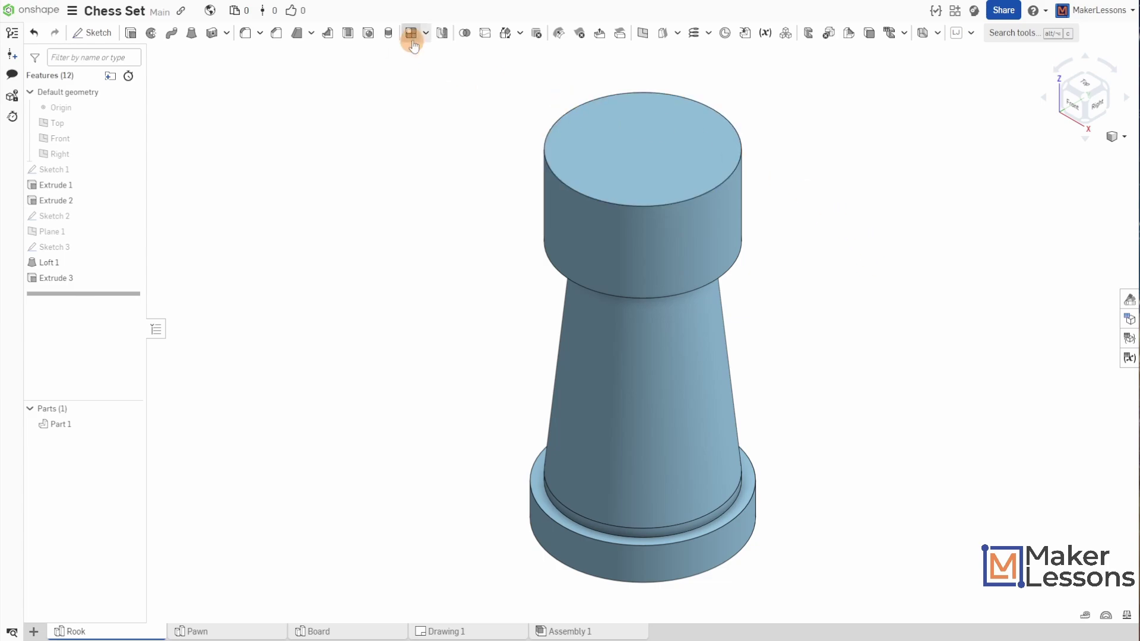
# Start a sketch on the rook's top circular face and project the face's outline into it
pyautogui.click(1083, 87)
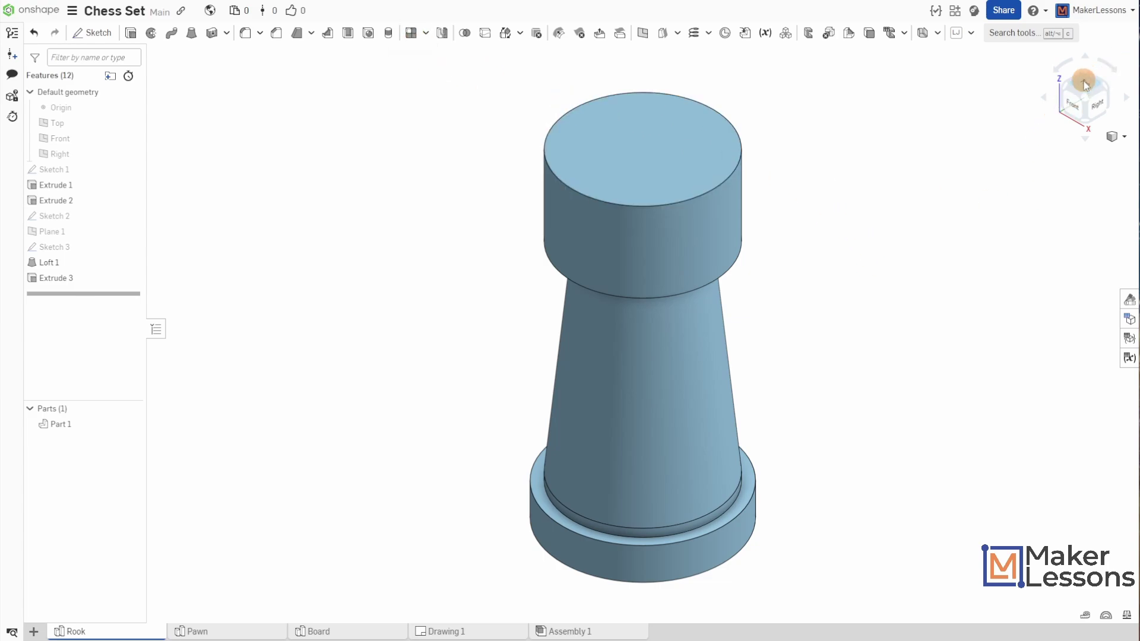
pyautogui.scroll(-3, 750, 186)
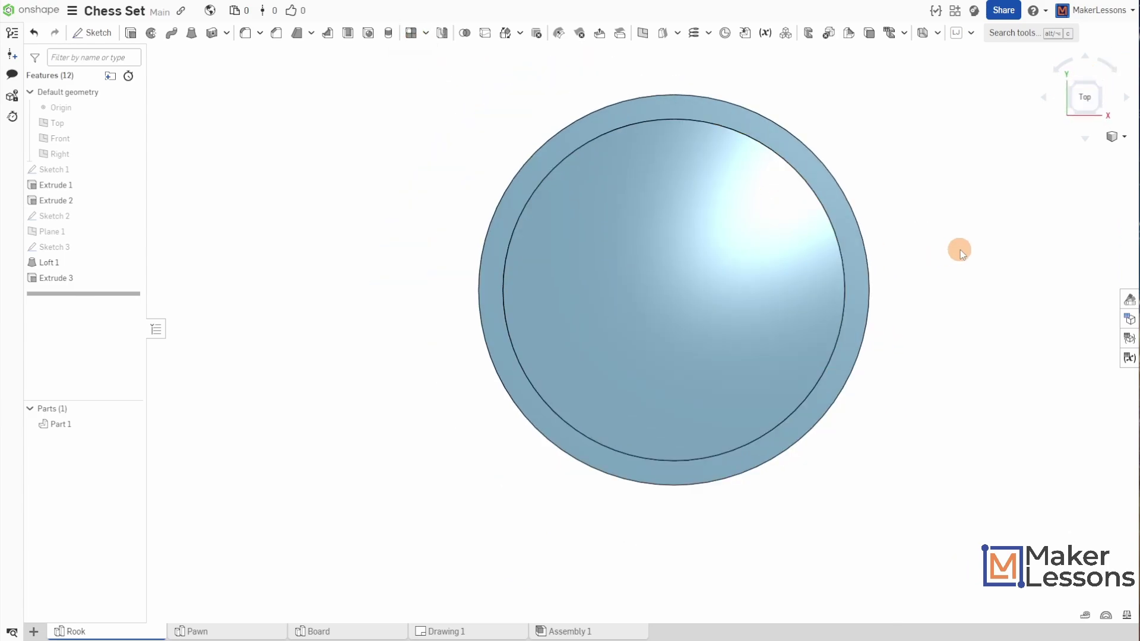
pyautogui.click(94, 37)
pyautogui.click(618, 262)
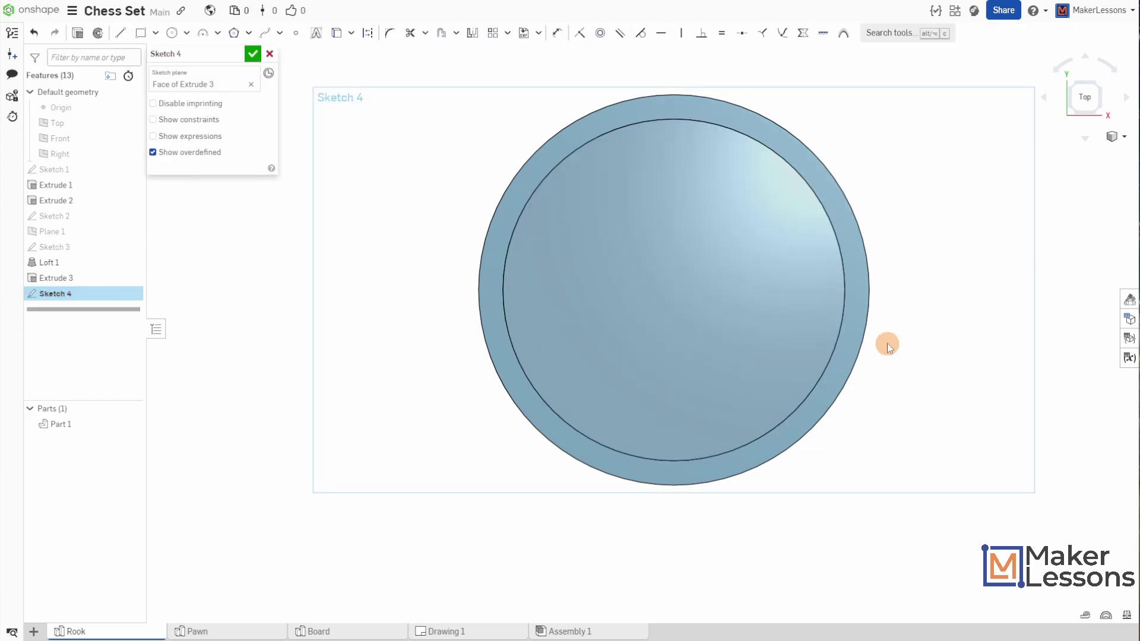
pyautogui.click(336, 32)
pyautogui.click(669, 259)
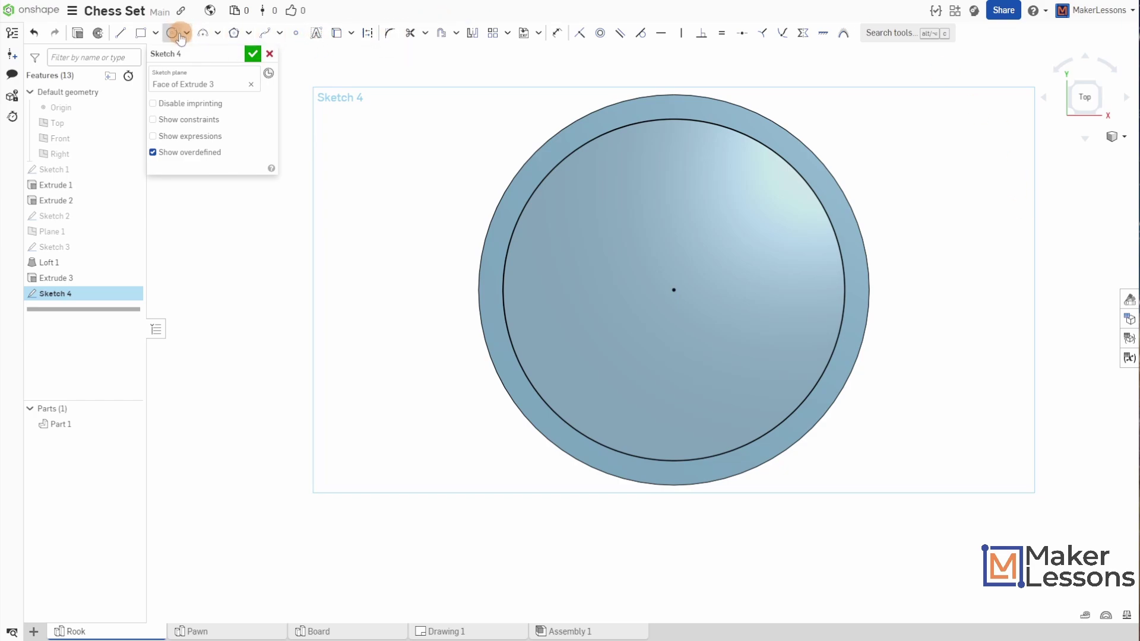
# Draw a circle concentric with the projected outline and set its diameter to 0.625 in
pyautogui.click(172, 33)
pyautogui.click(656, 287)
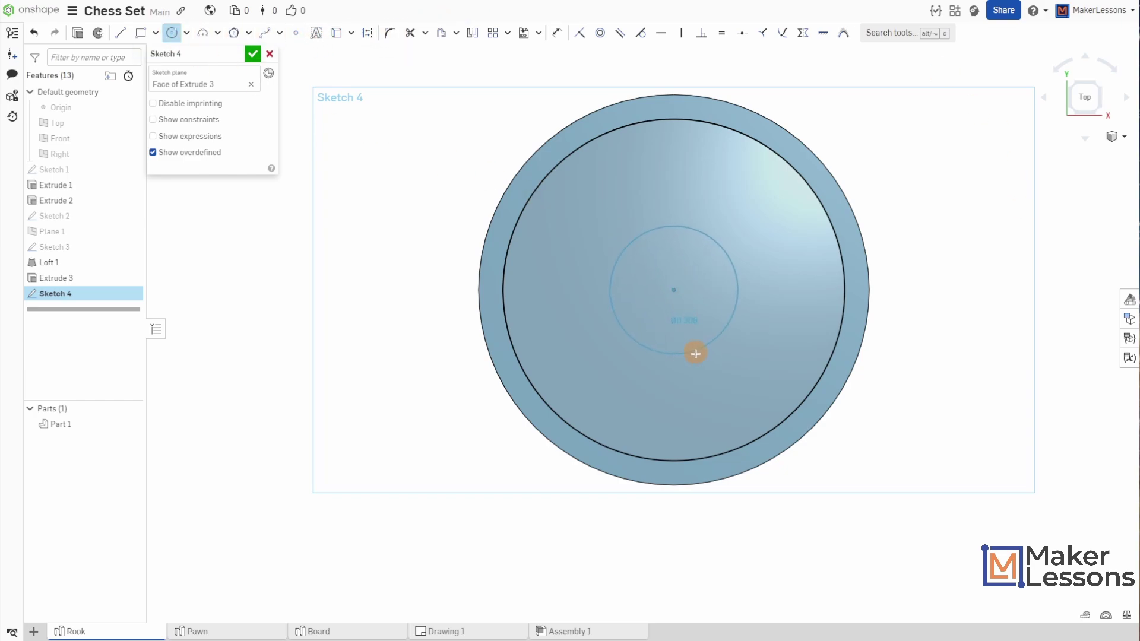
pyautogui.click(702, 368)
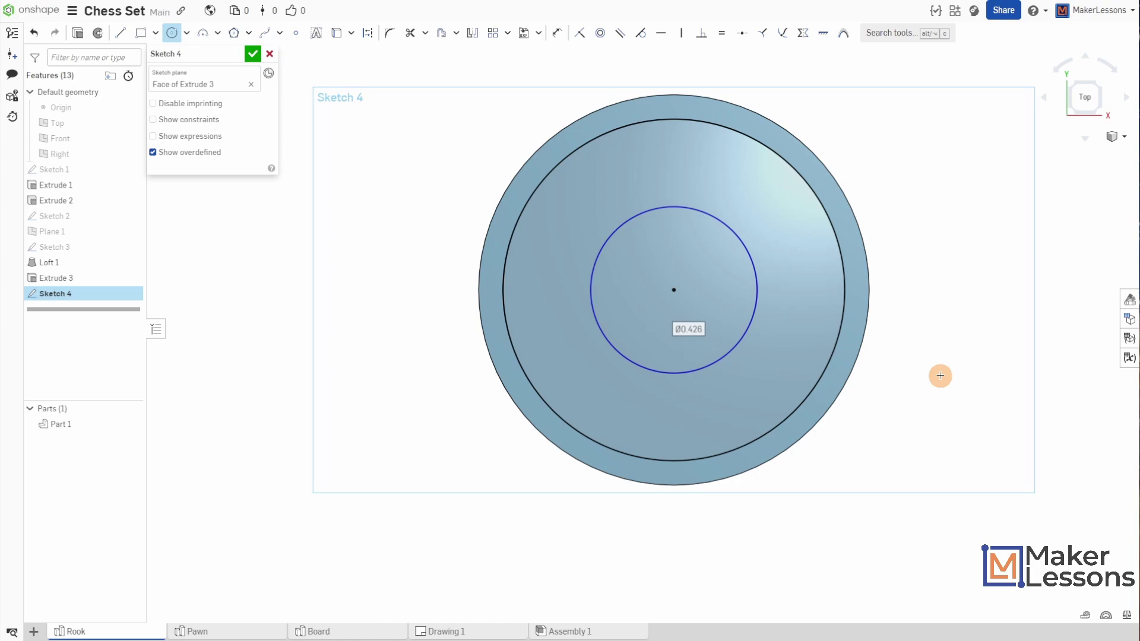
pyautogui.write('625')
pyautogui.press('Return')
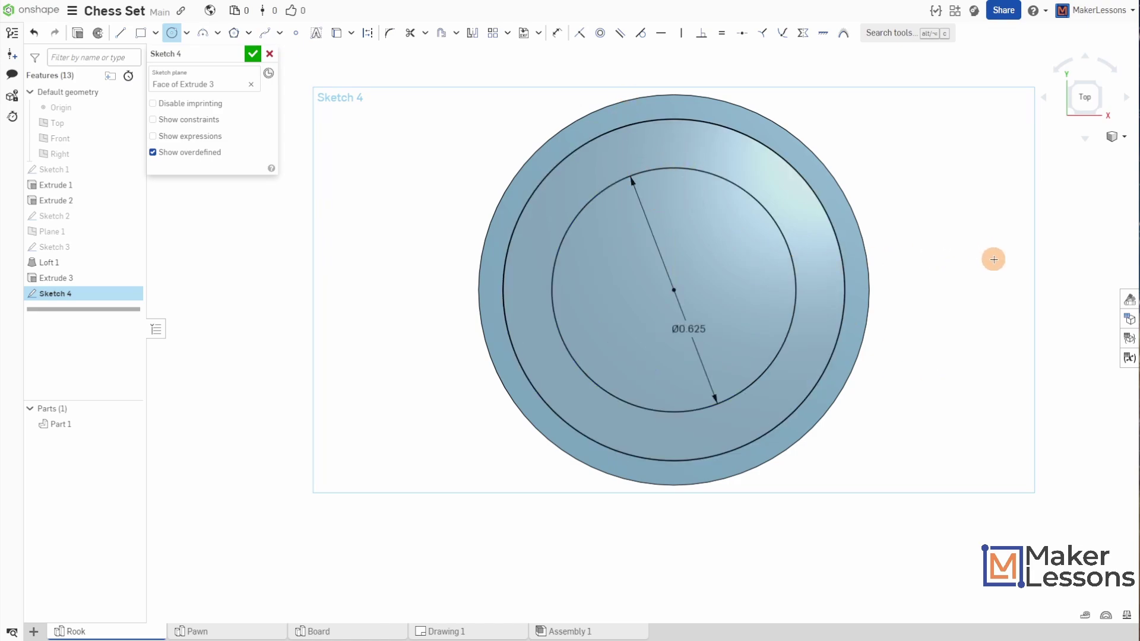
# Draw a vertical construction line from the circles' centre up to the projected outer circle
pyautogui.click(121, 33)
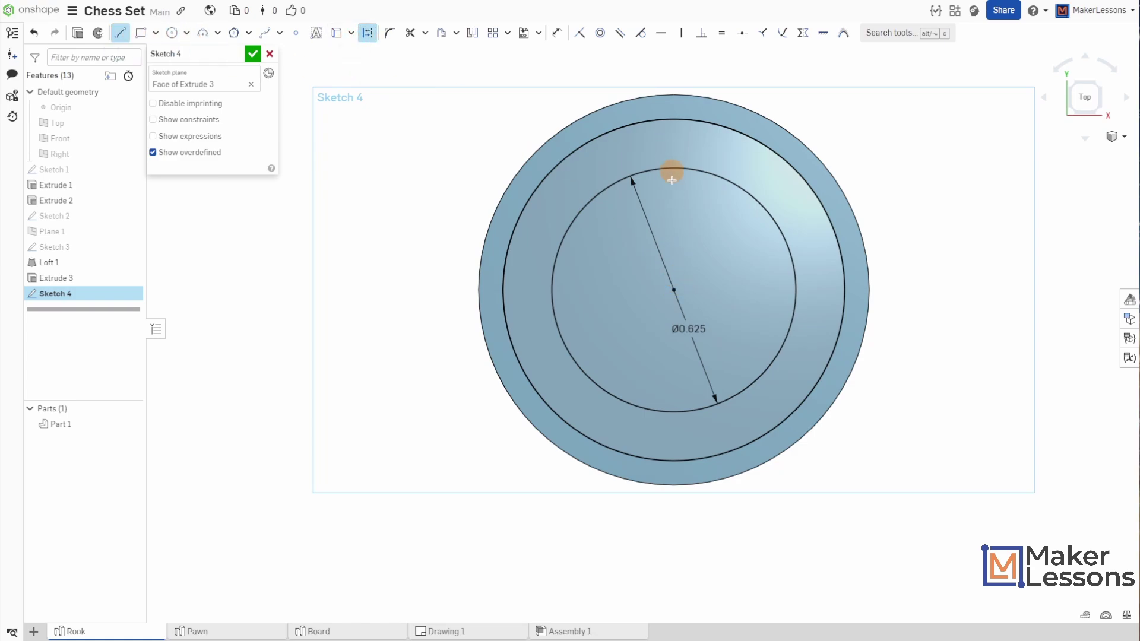
pyautogui.click(673, 288)
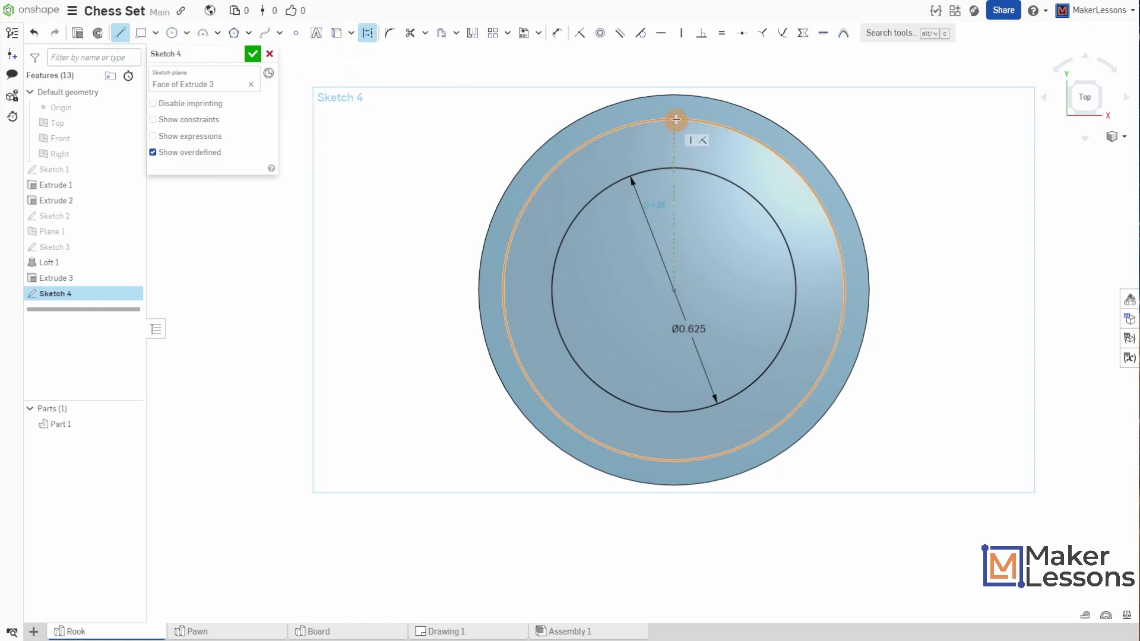
pyautogui.click(673, 119)
pyautogui.press('Escape')
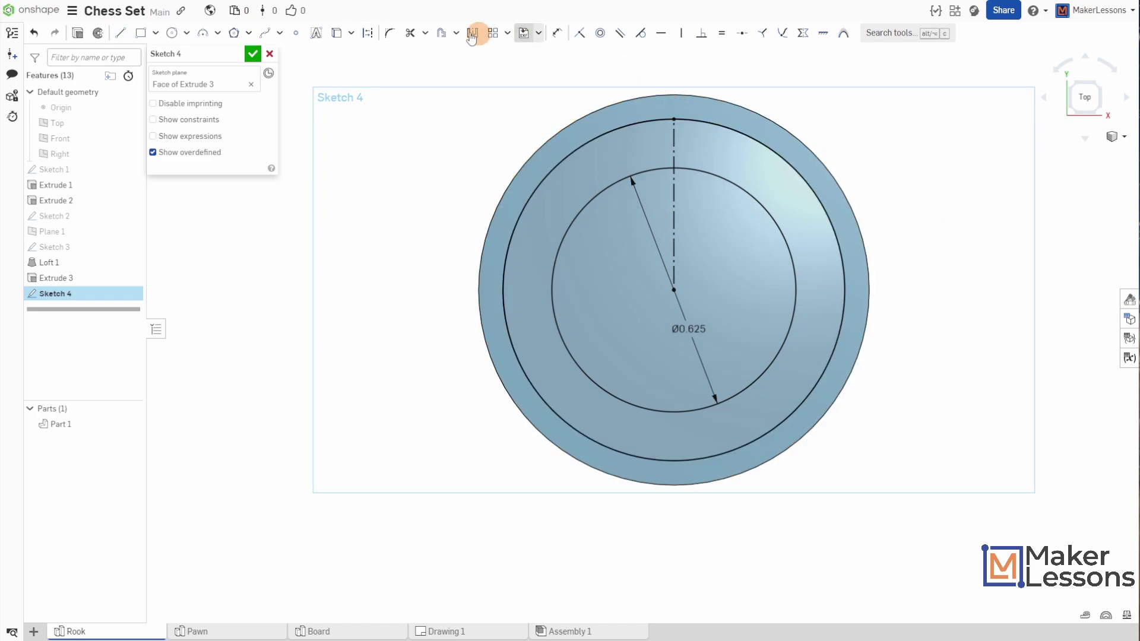
# Draw two slanted lines joining the inner and outer circles, one on each side of the construction line, the left one about 0.13 in long
pyautogui.click(121, 37)
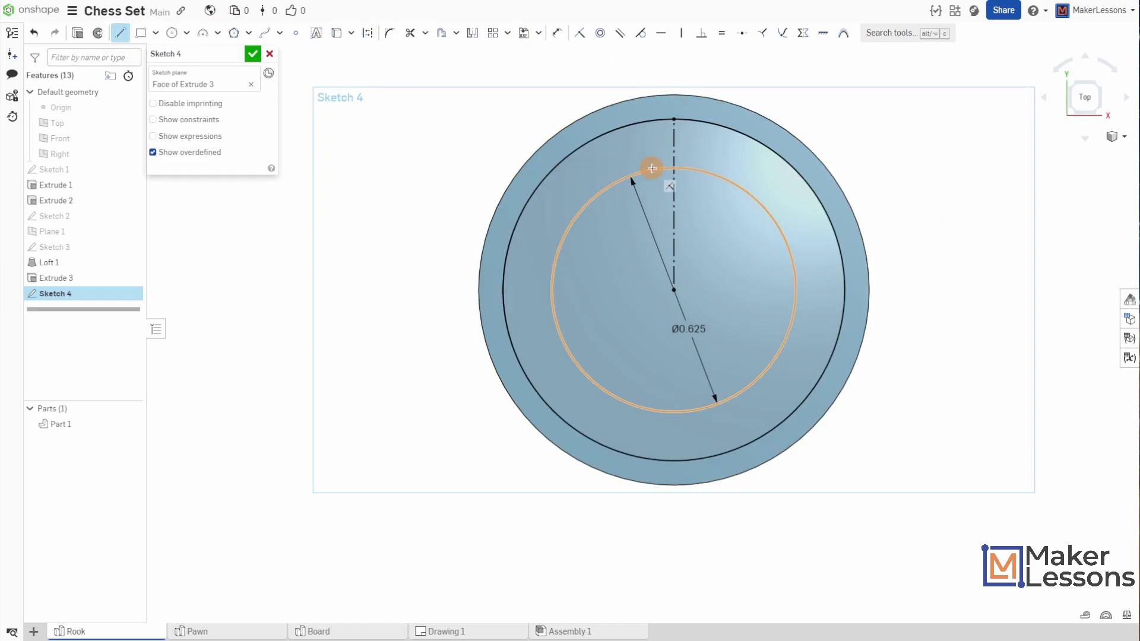
pyautogui.click(620, 129)
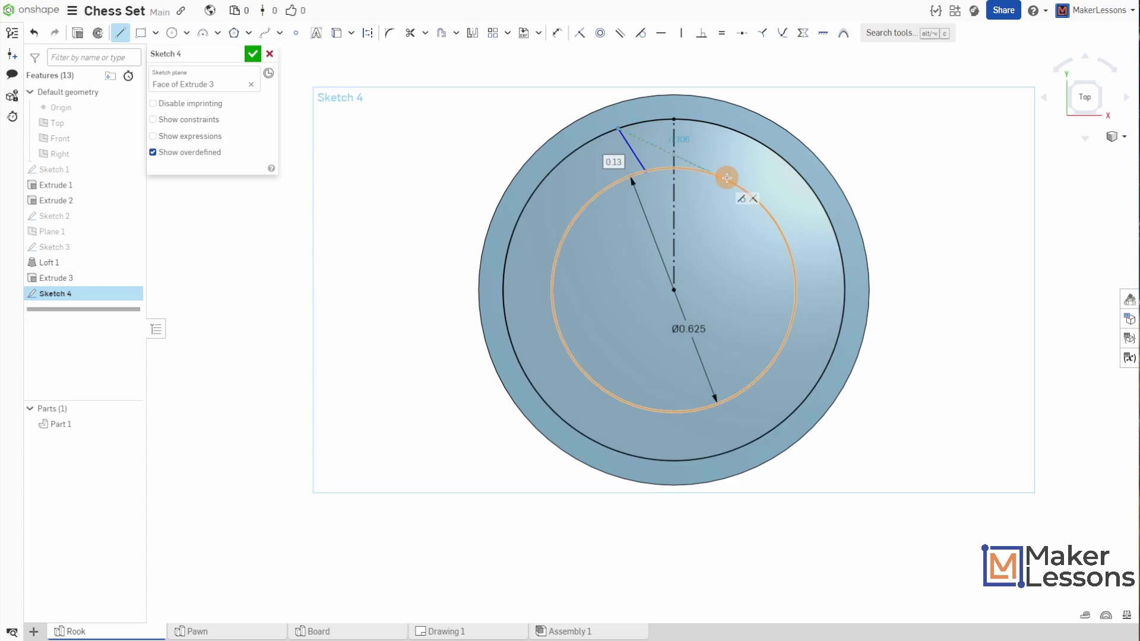
pyautogui.press('Escape')
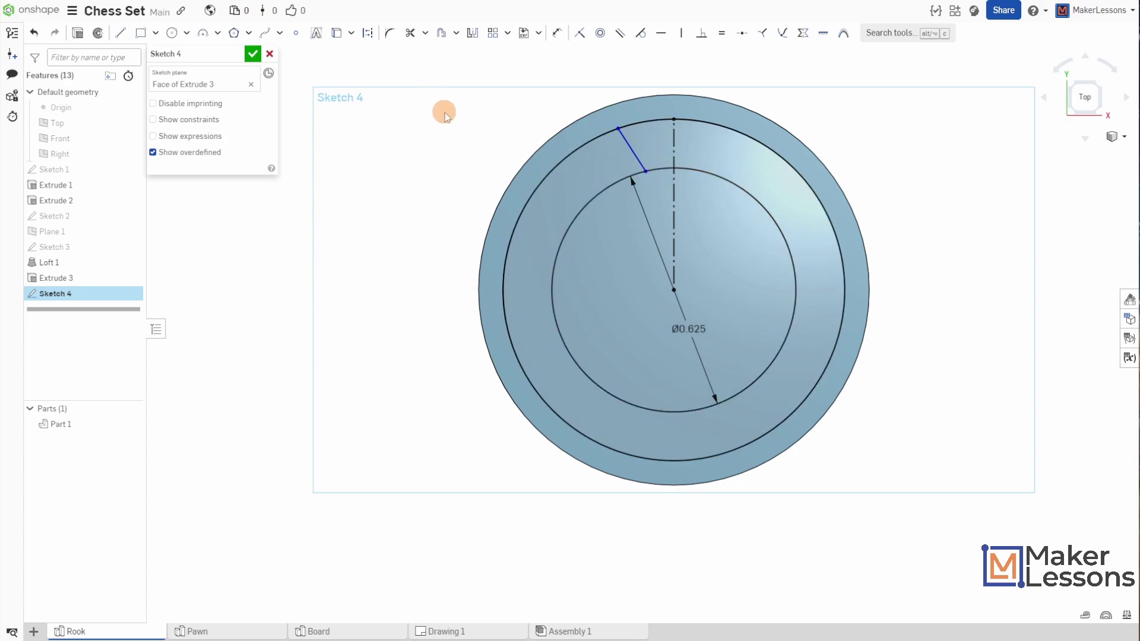
pyautogui.click(712, 172)
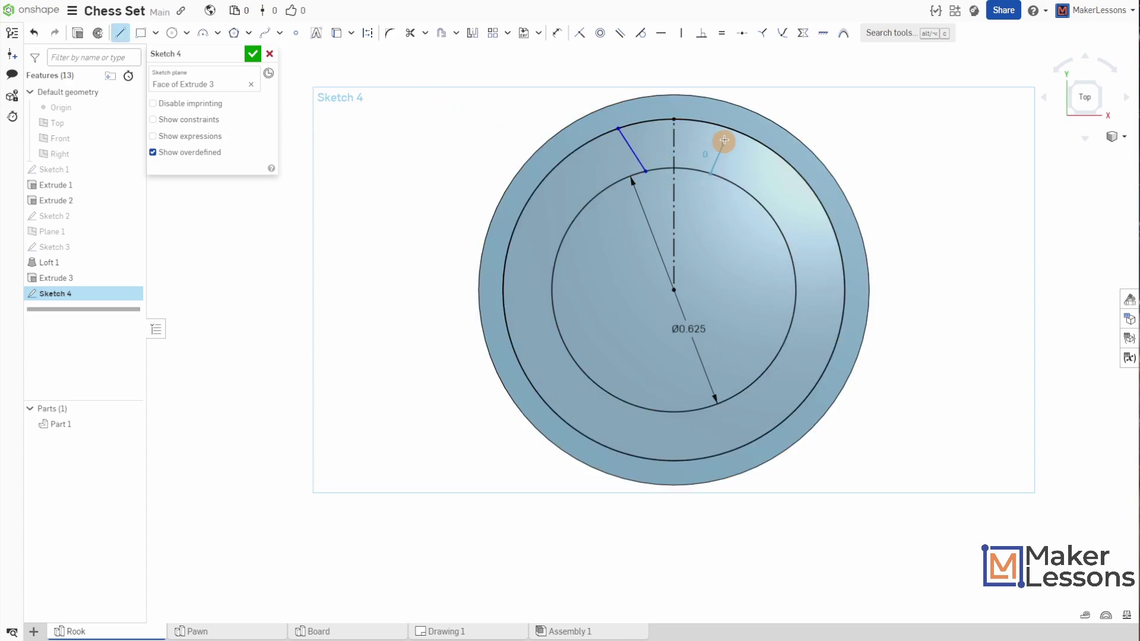
pyautogui.click(728, 128)
pyautogui.press('Escape')
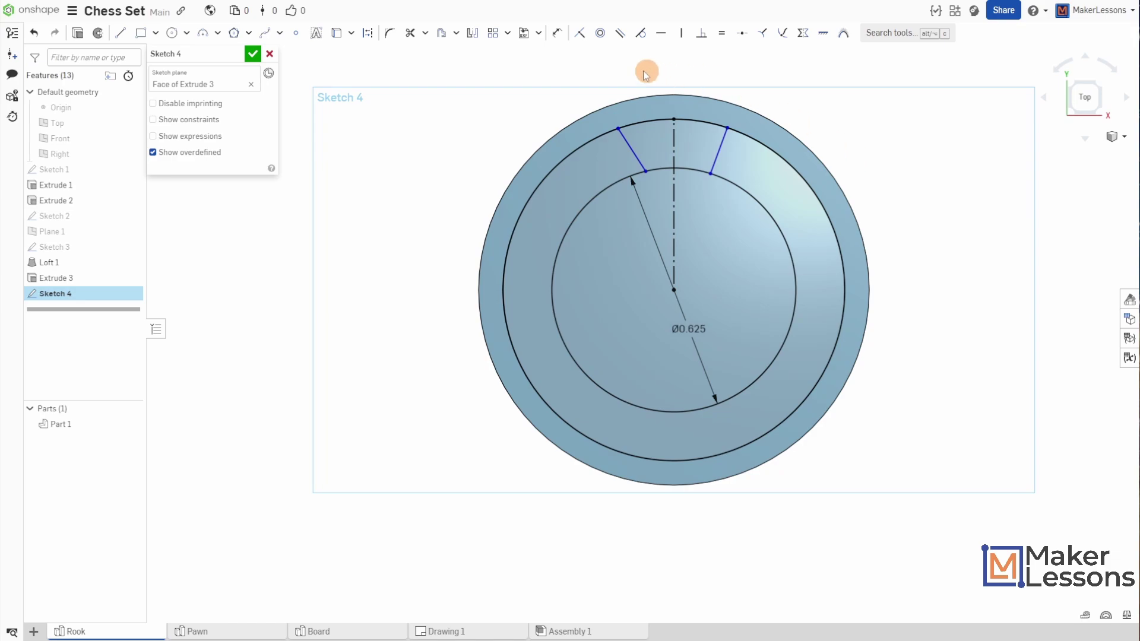
# Dimension the angle between each slanted line and the vertical construction line as 30 degrees
pyautogui.click(557, 33)
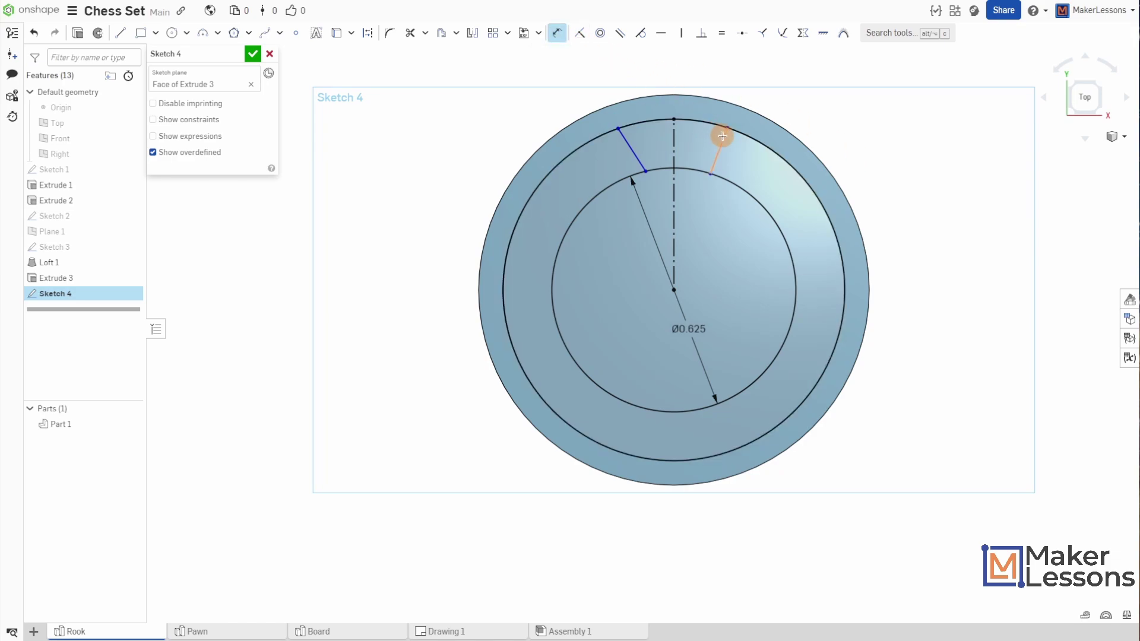
pyautogui.click(673, 139)
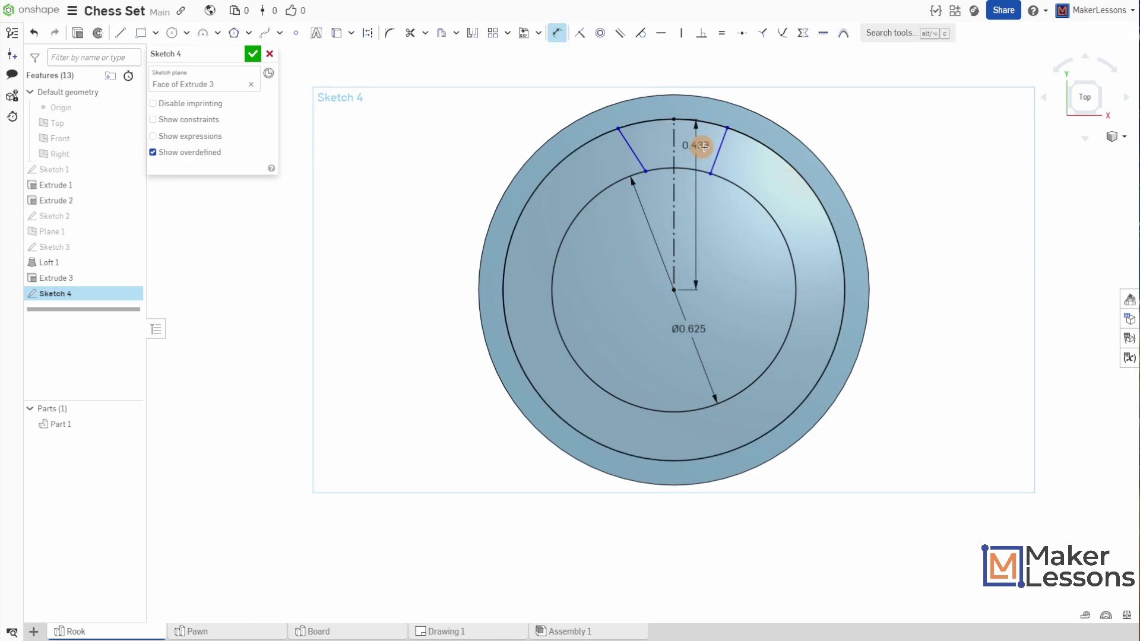
pyautogui.click(719, 148)
pyautogui.click(716, 67)
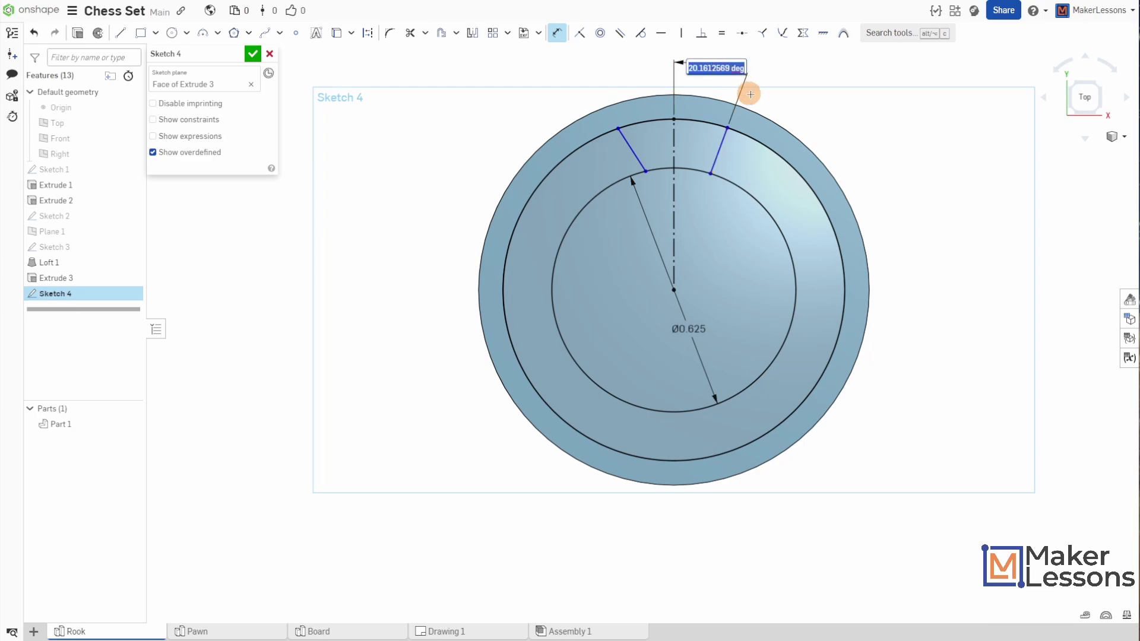
pyautogui.write('30')
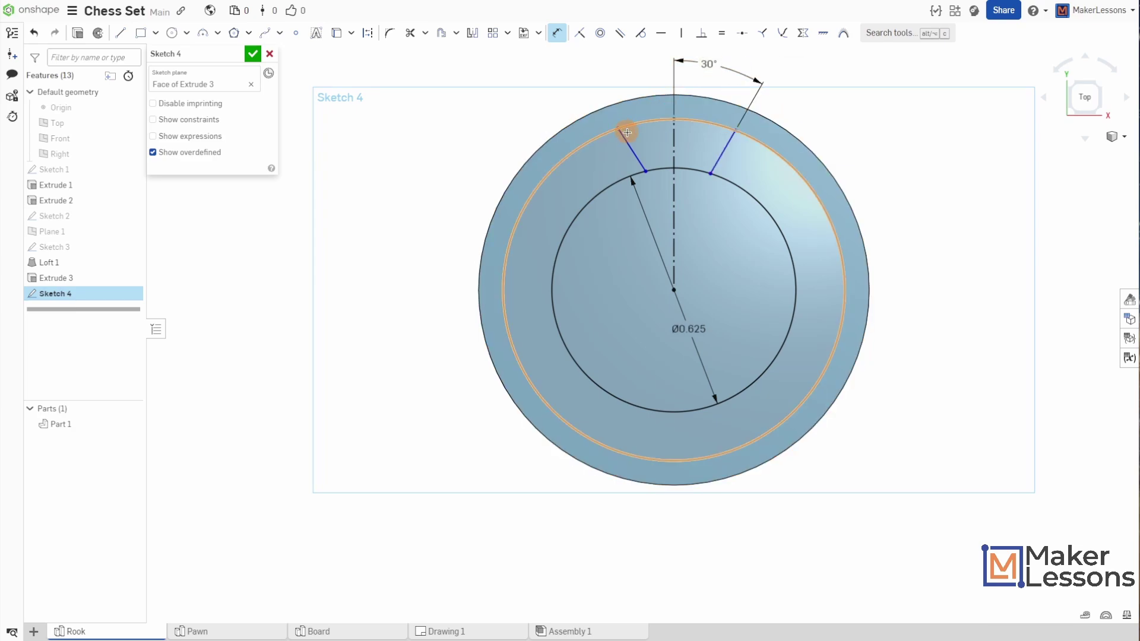
pyautogui.click(626, 140)
pyautogui.click(674, 140)
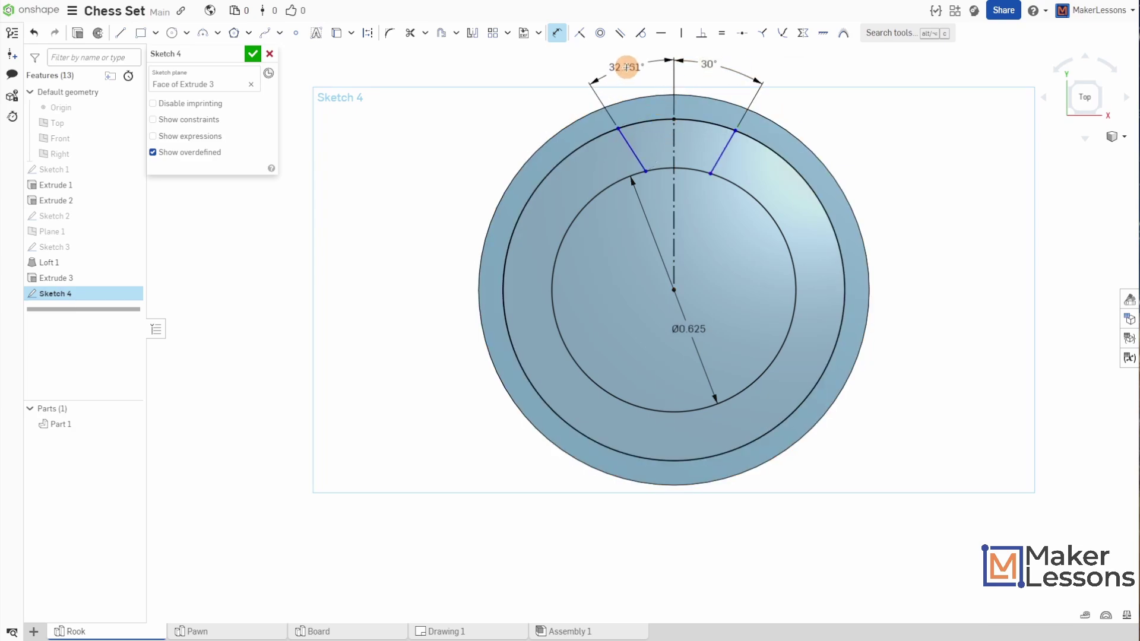
pyautogui.click(624, 64)
pyautogui.write('30')
pyautogui.press('Return')
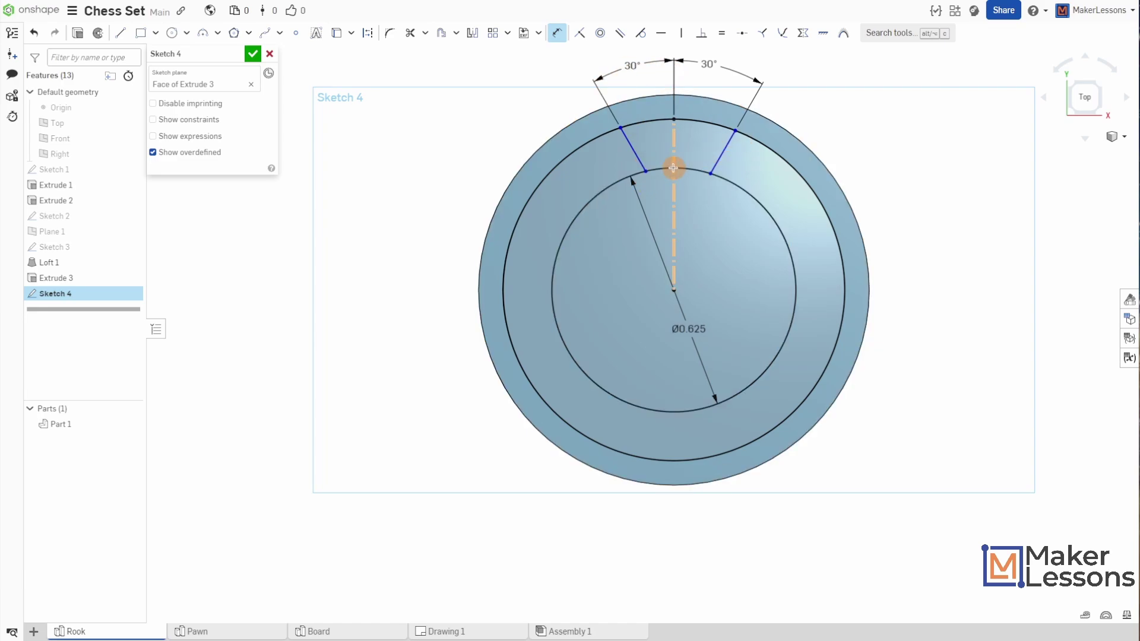
# Dimension the inner endpoint of each slanted line 0.1 in from the vertical construction line
pyautogui.click(674, 168)
pyautogui.click(711, 173)
pyautogui.click(698, 208)
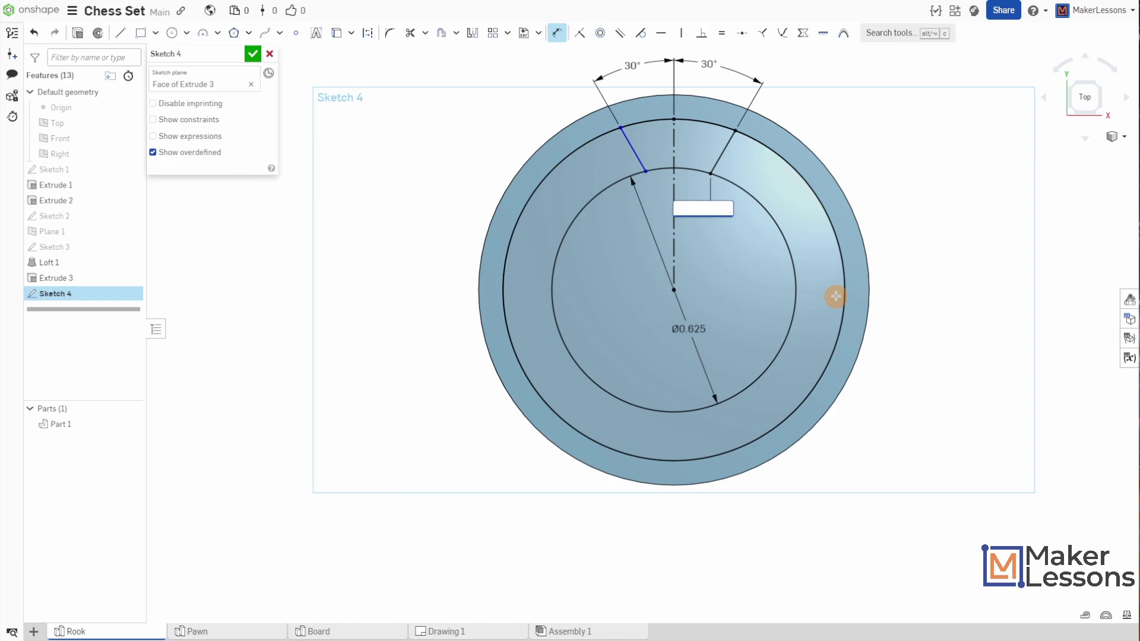
pyautogui.write('0.1')
pyautogui.press('Return')
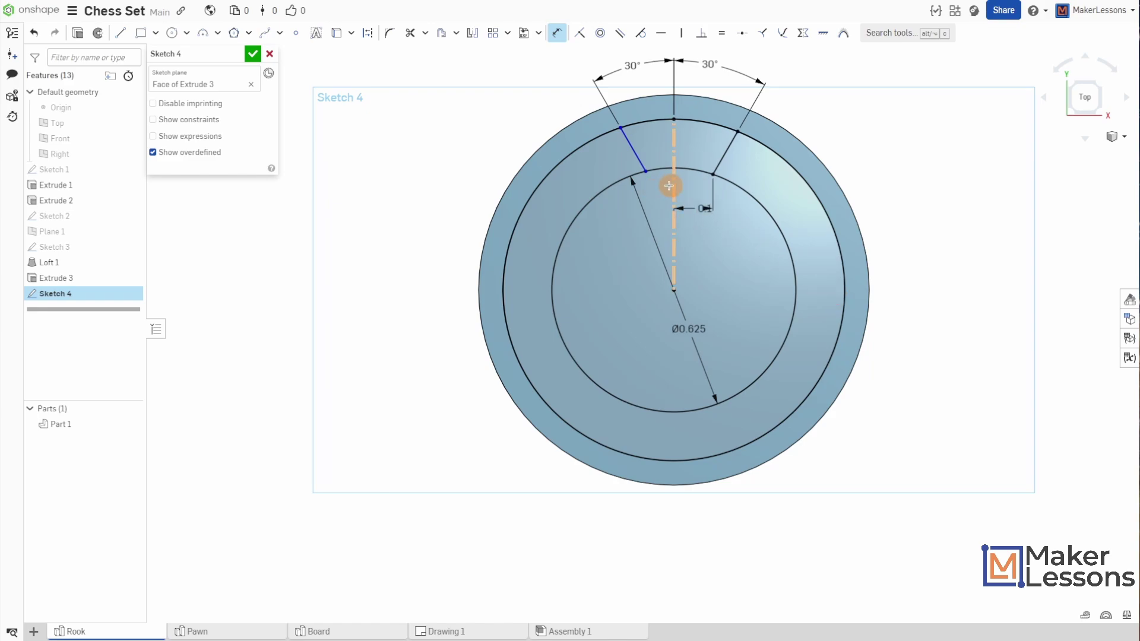
pyautogui.click(646, 172)
pyautogui.click(649, 195)
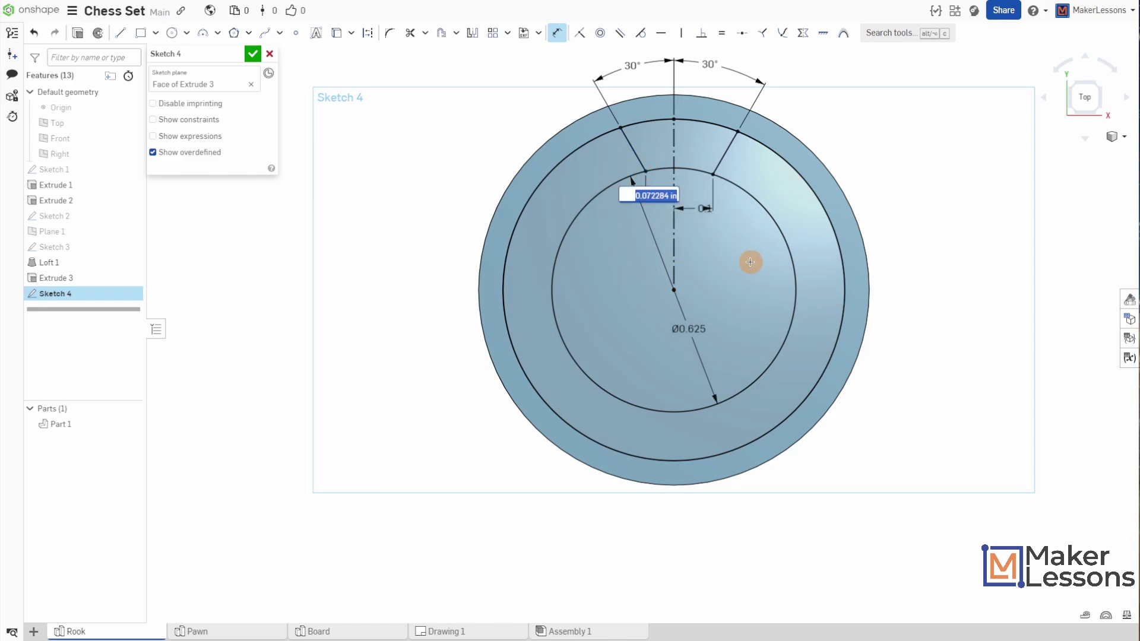
pyautogui.write('0.1')
pyautogui.press('Return')
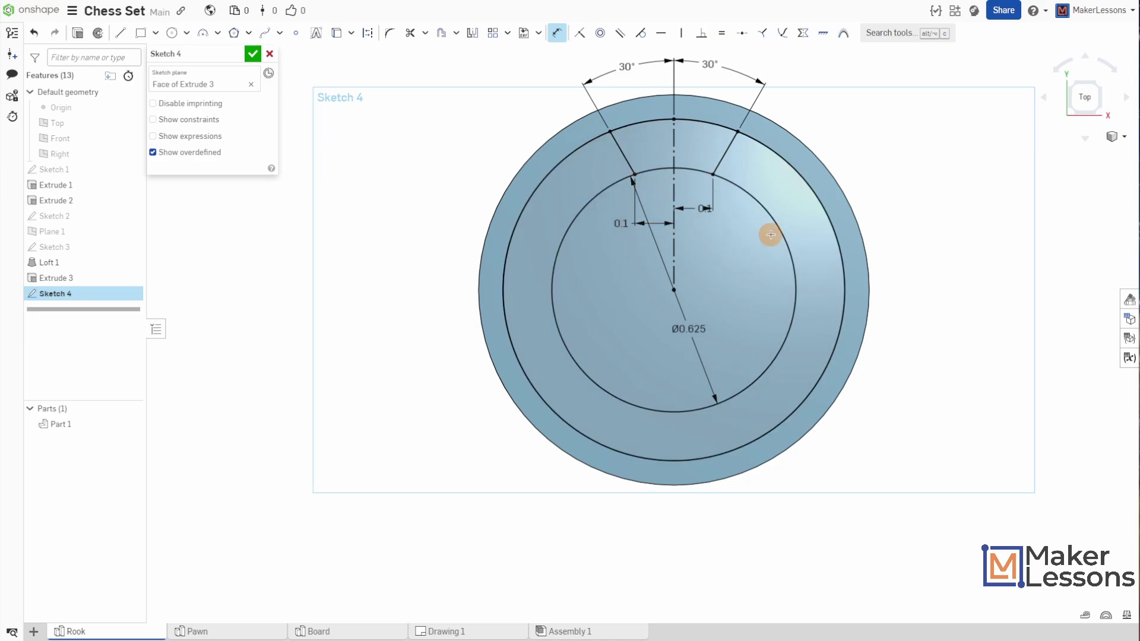
# Circular-pattern the two slanted lines six times around the circles' centre and finish the sketch
pyautogui.click(509, 37)
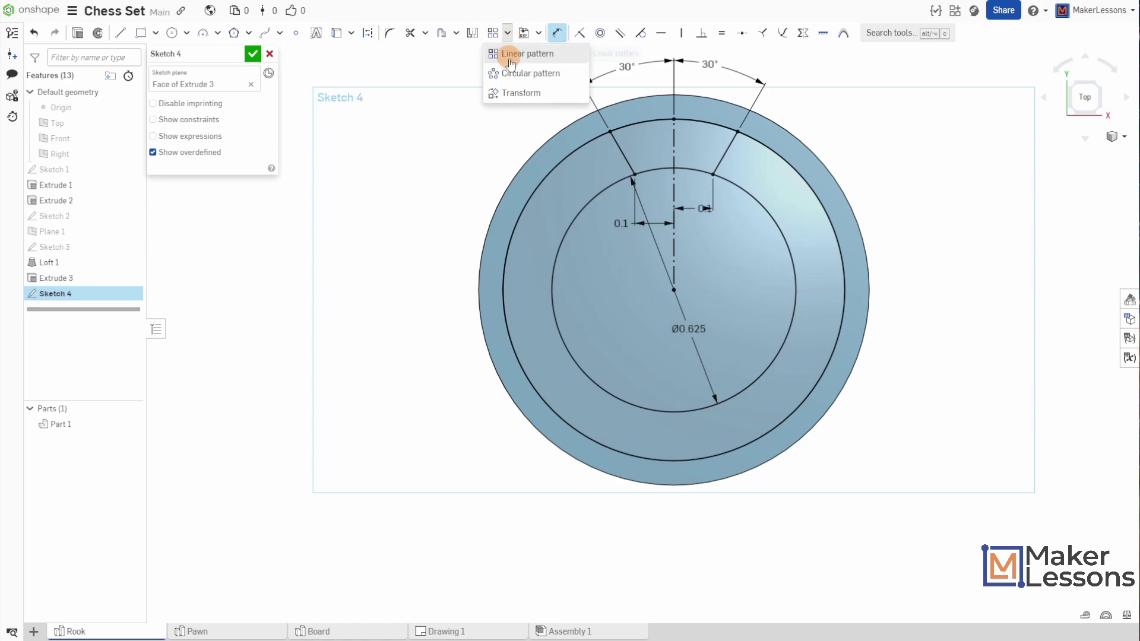
pyautogui.click(511, 71)
pyautogui.click(623, 156)
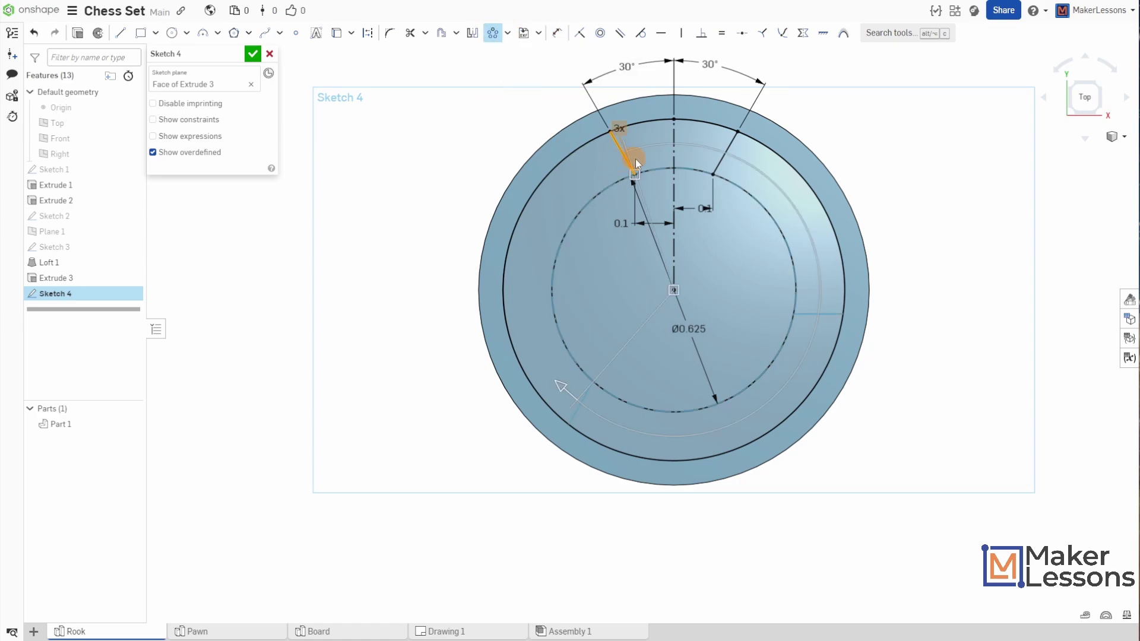
pyautogui.click(731, 146)
pyautogui.click(674, 289)
pyautogui.click(618, 128)
pyautogui.moveTo(618, 128); pyautogui.dragTo(497, 127)
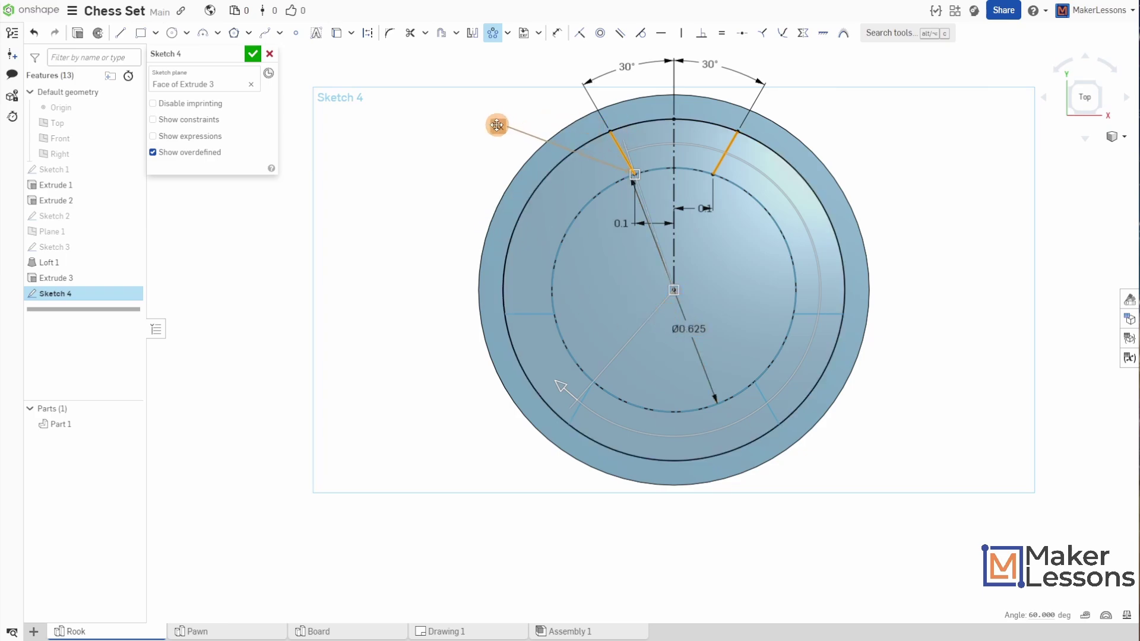
pyautogui.click(547, 101)
pyautogui.click(498, 126)
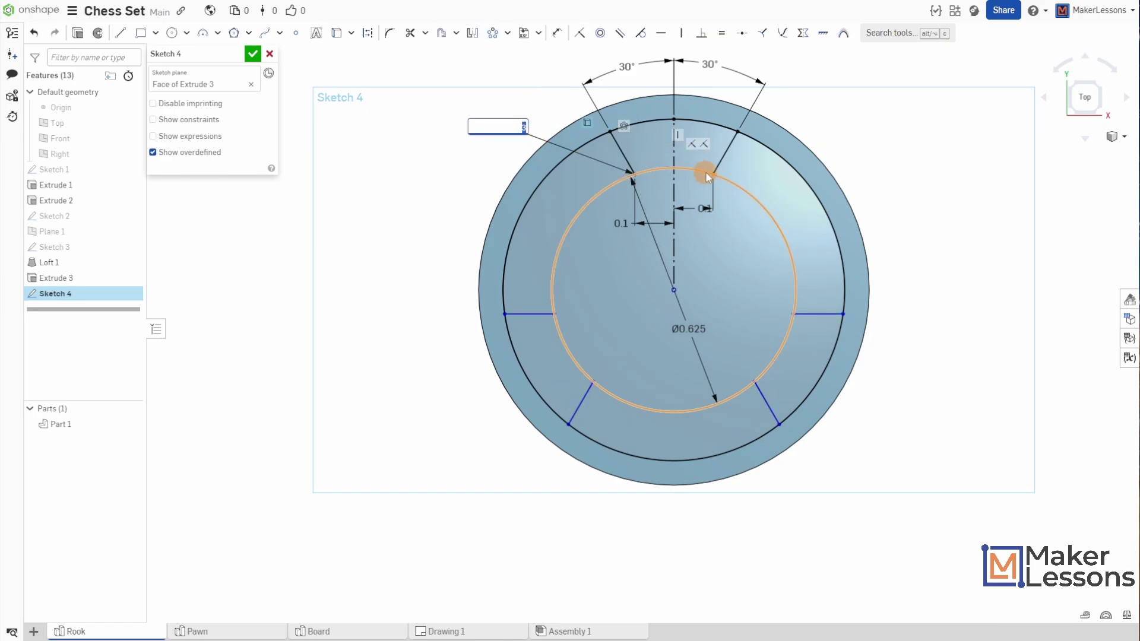
pyautogui.write('6x')
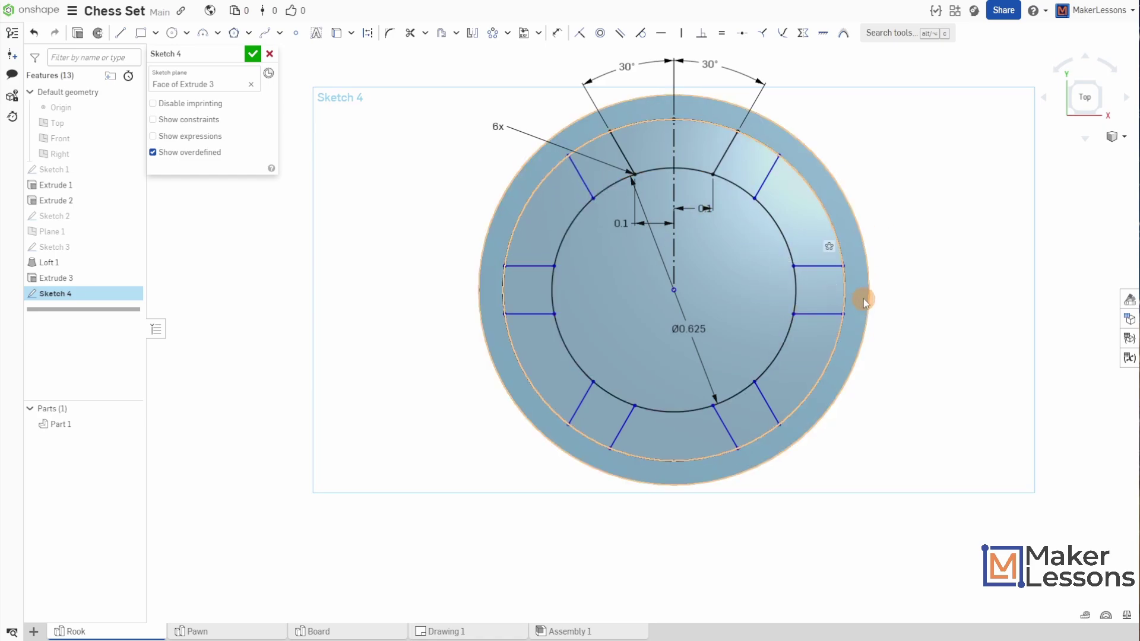
pyautogui.click(253, 53)
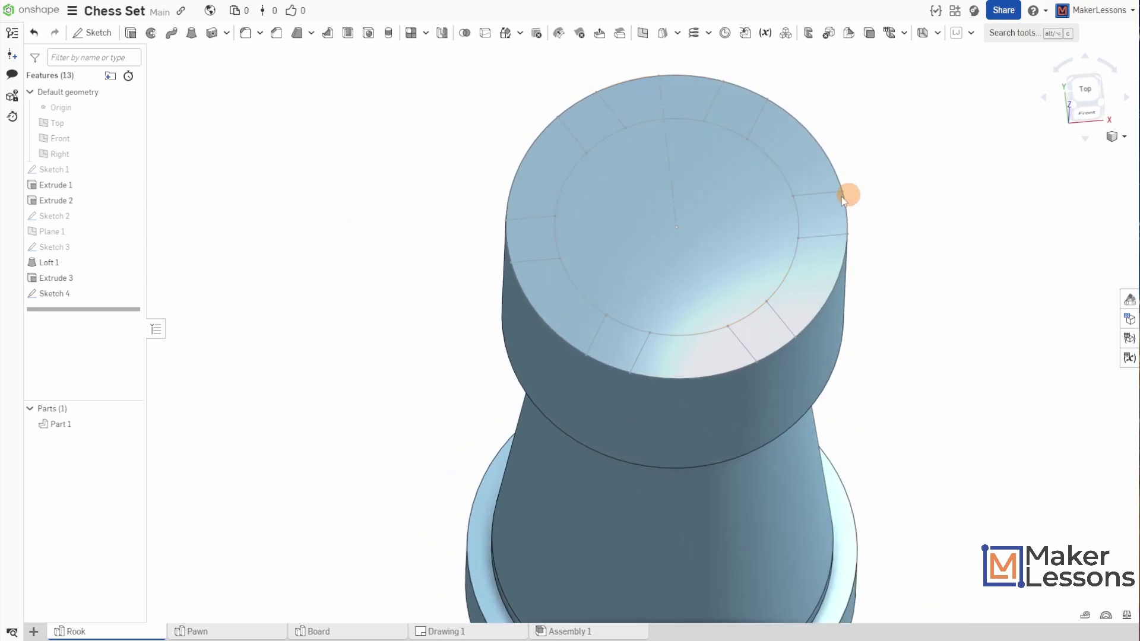
# Extrude-remove the six notch regions between the paired slanted lines 0.25 in deep into the rook's top
pyautogui.click(131, 32)
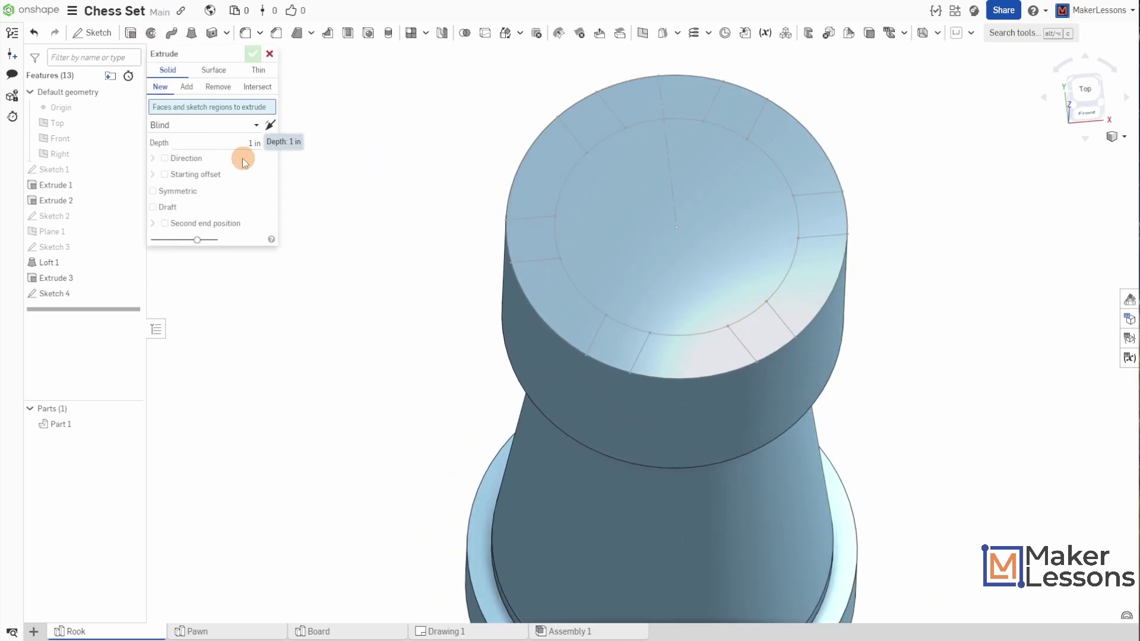
pyautogui.click(218, 87)
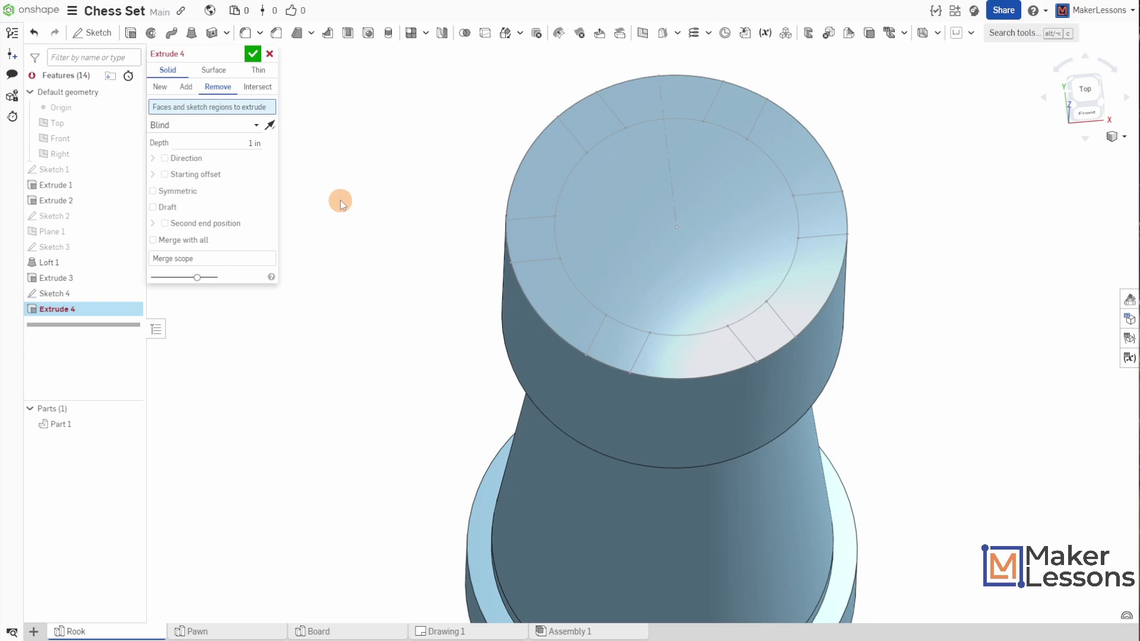
pyautogui.click(587, 119)
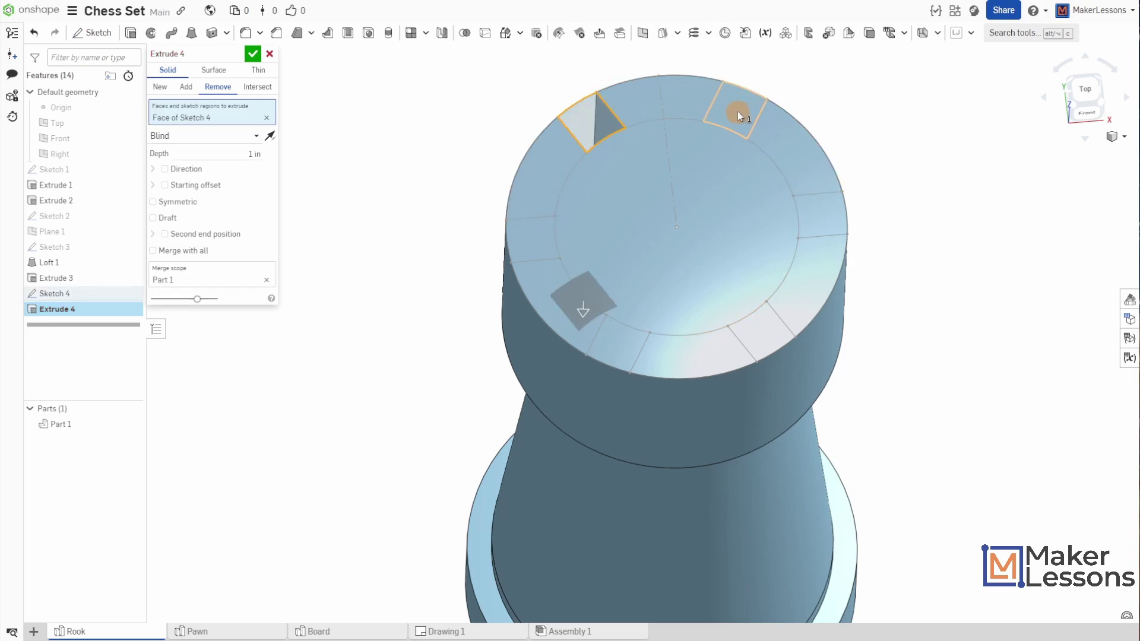
pyautogui.click(738, 112)
pyautogui.click(814, 216)
pyautogui.click(768, 336)
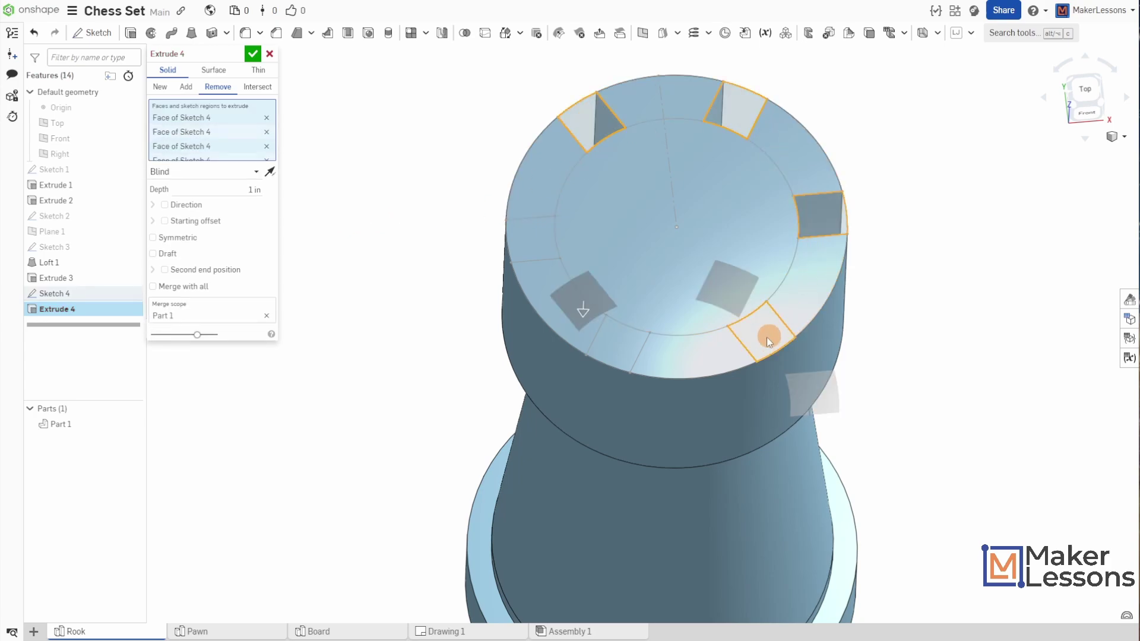
pyautogui.click(617, 354)
pyautogui.click(537, 248)
pyautogui.click(235, 225)
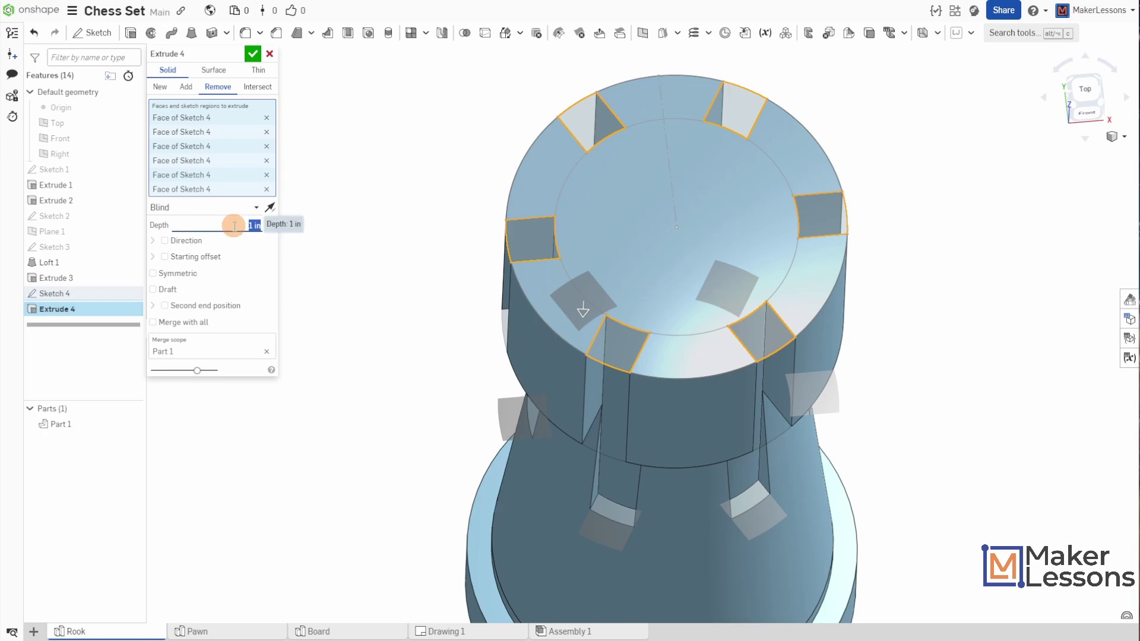
pyautogui.press('BackSpace')
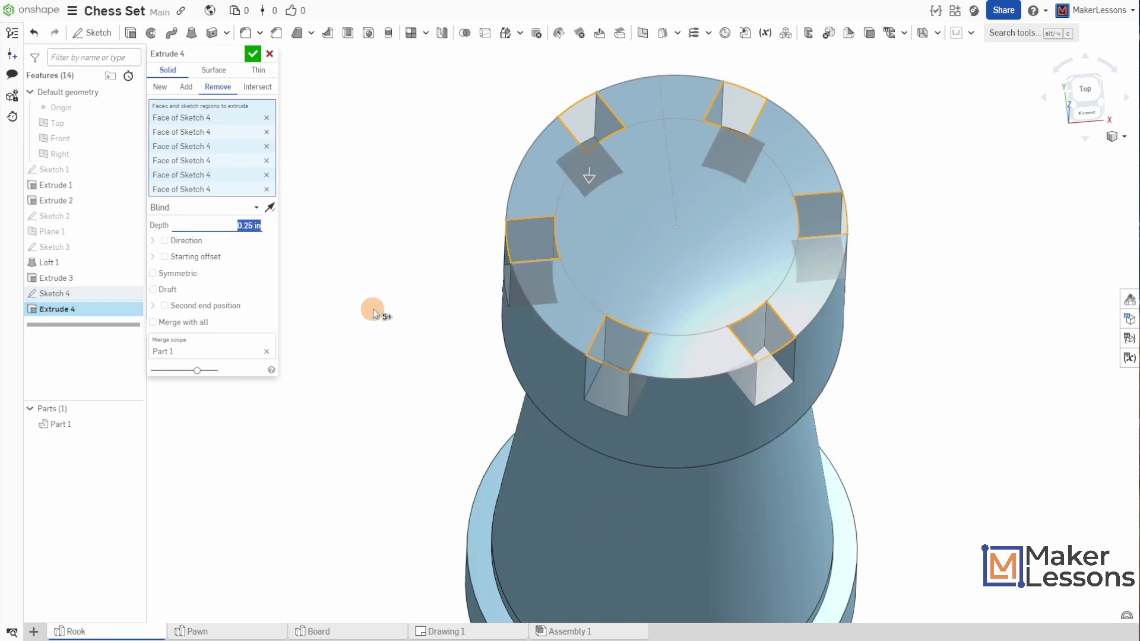
pyautogui.click(253, 54)
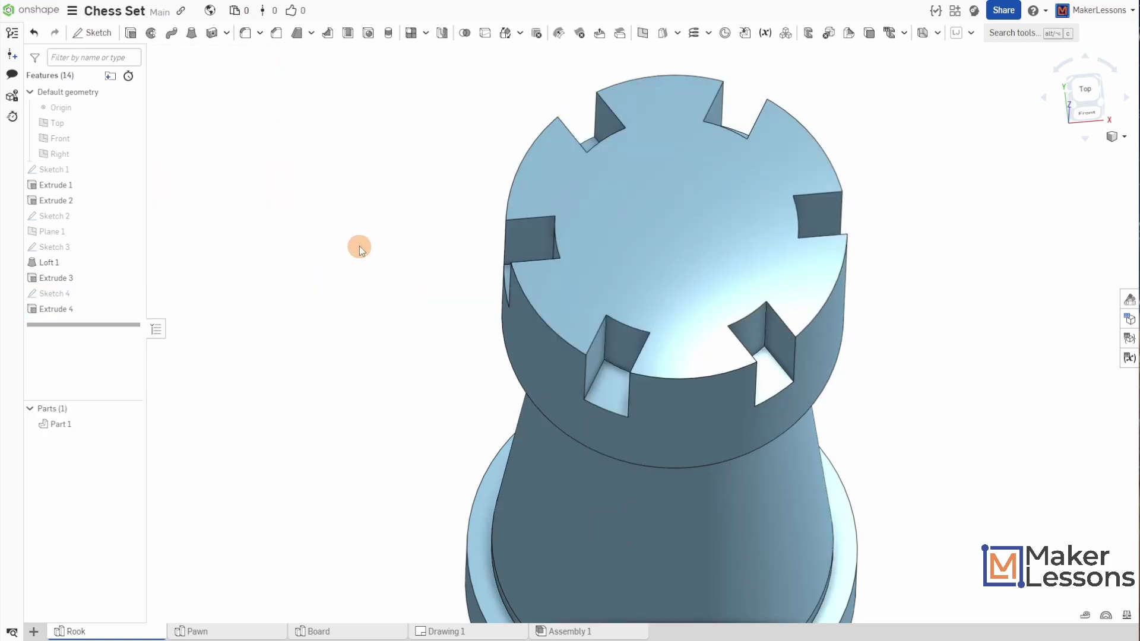
# Edit the notch cut to also remove the inner circular region of the battlement sketch
pyautogui.doubleClick(76, 310)
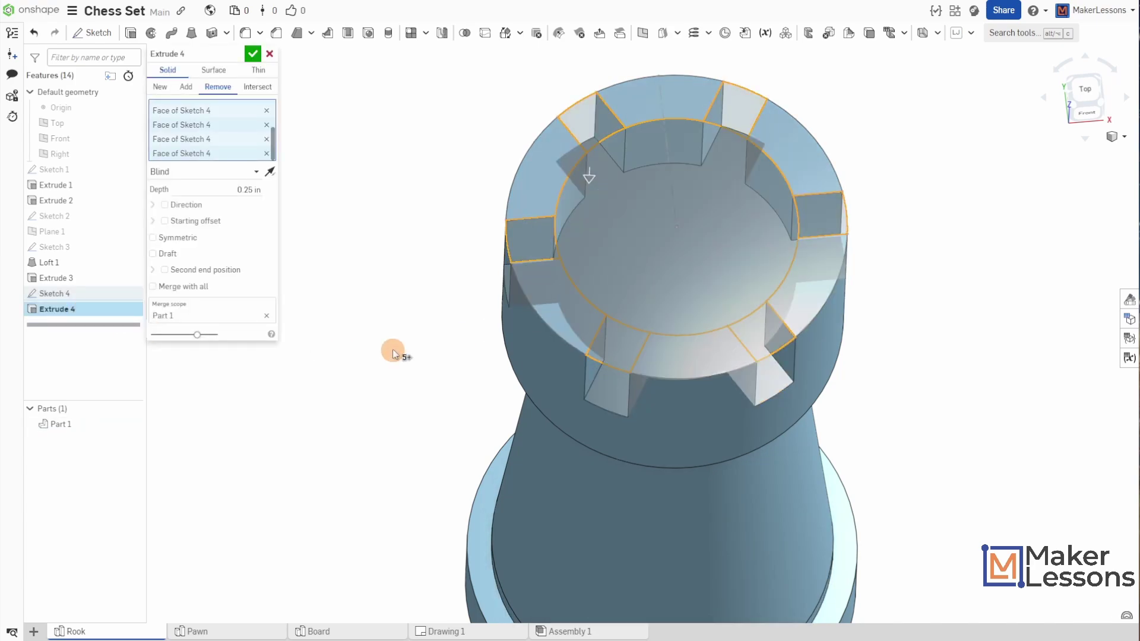
pyautogui.click(253, 55)
pyautogui.moveTo(377, 318); pyautogui.dragTo(391, 276, button='right')
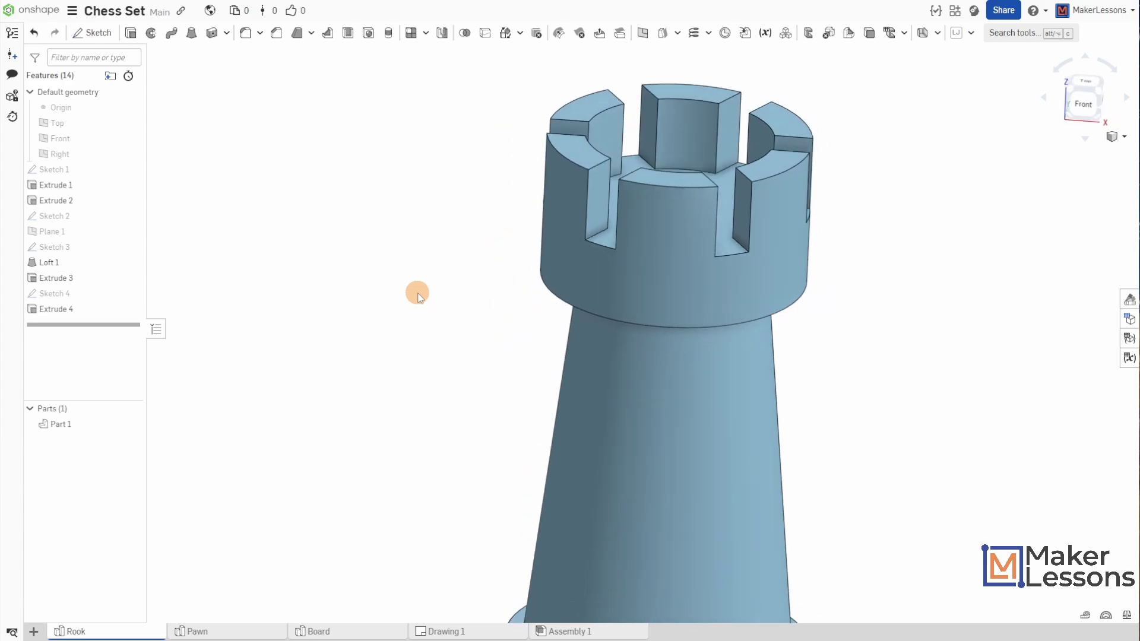
pyautogui.hotkey('shift', '7')
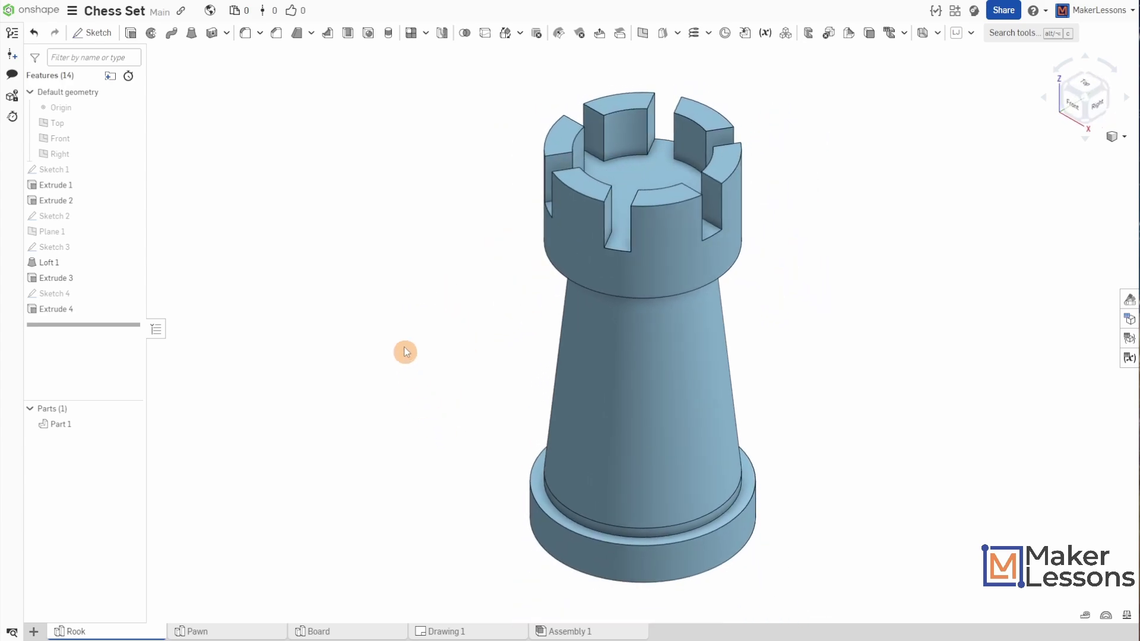
# Fillet the edges where the tapered body meets the top section and the base with a 0.125 in radius
pyautogui.click(245, 32)
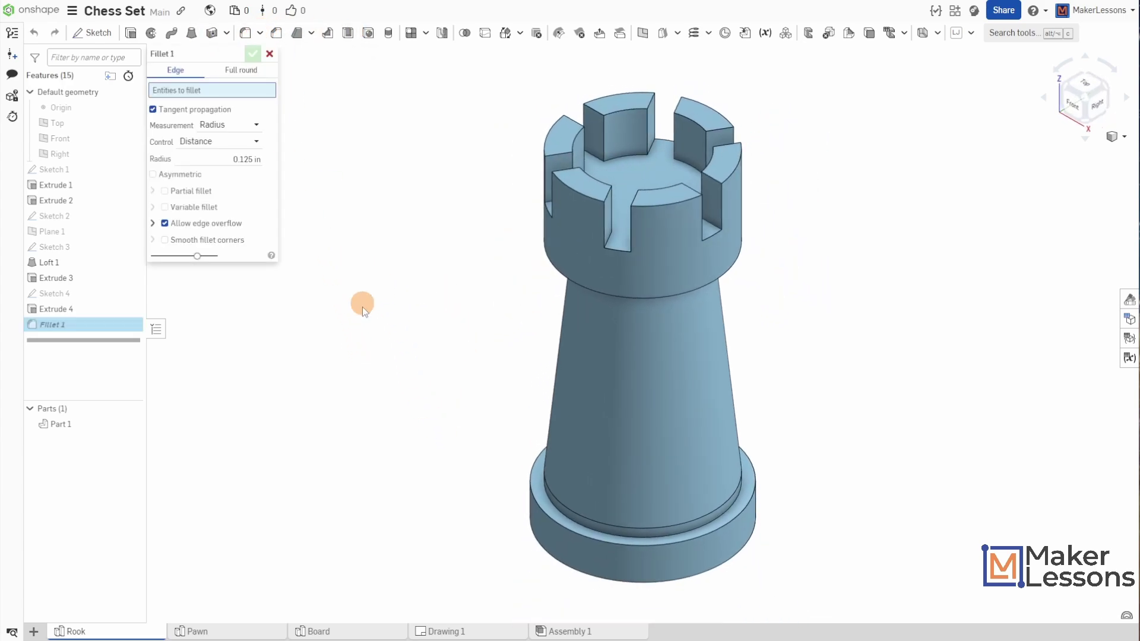
pyautogui.moveTo(362, 306); pyautogui.dragTo(362, 287, button='right')
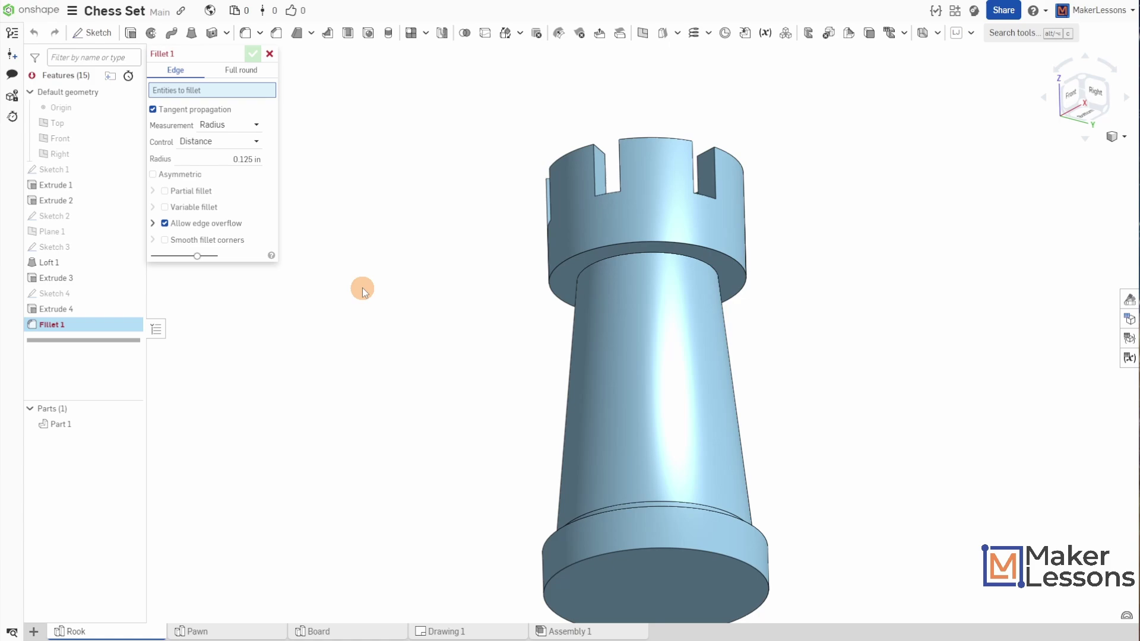
pyautogui.click(602, 261)
pyautogui.moveTo(476, 384); pyautogui.dragTo(447, 387, button='right')
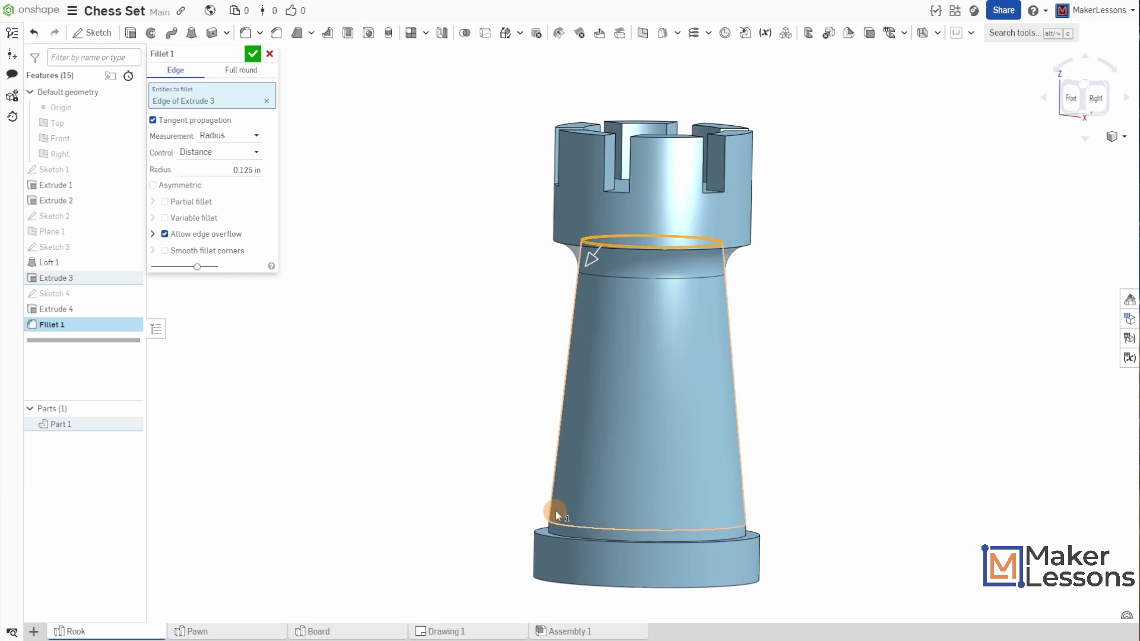
pyautogui.click(562, 526)
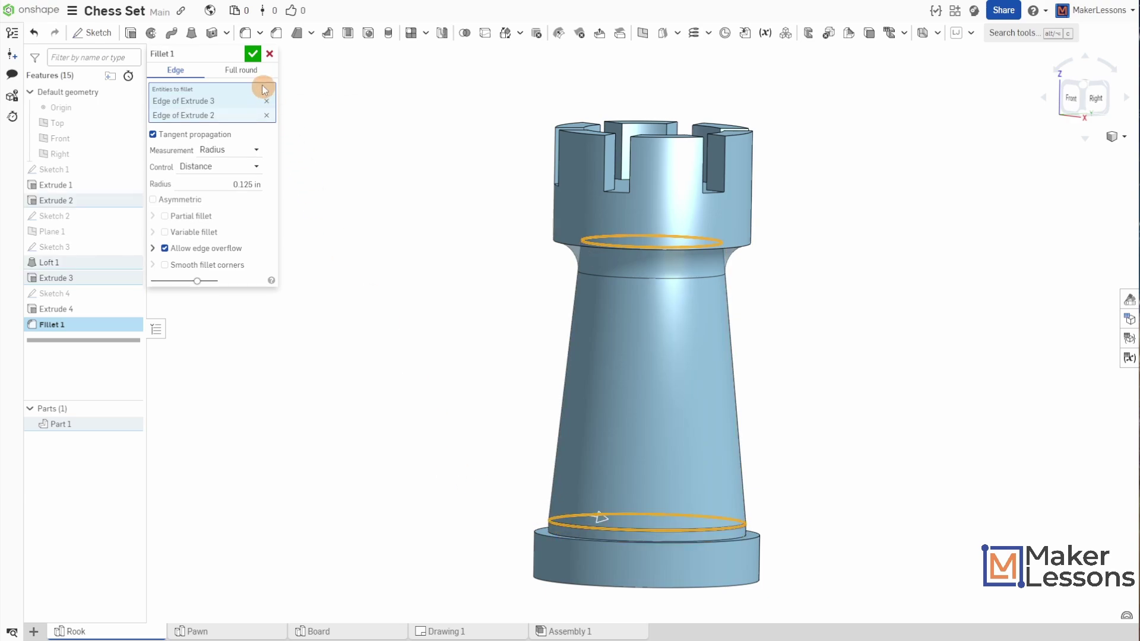
pyautogui.click(253, 54)
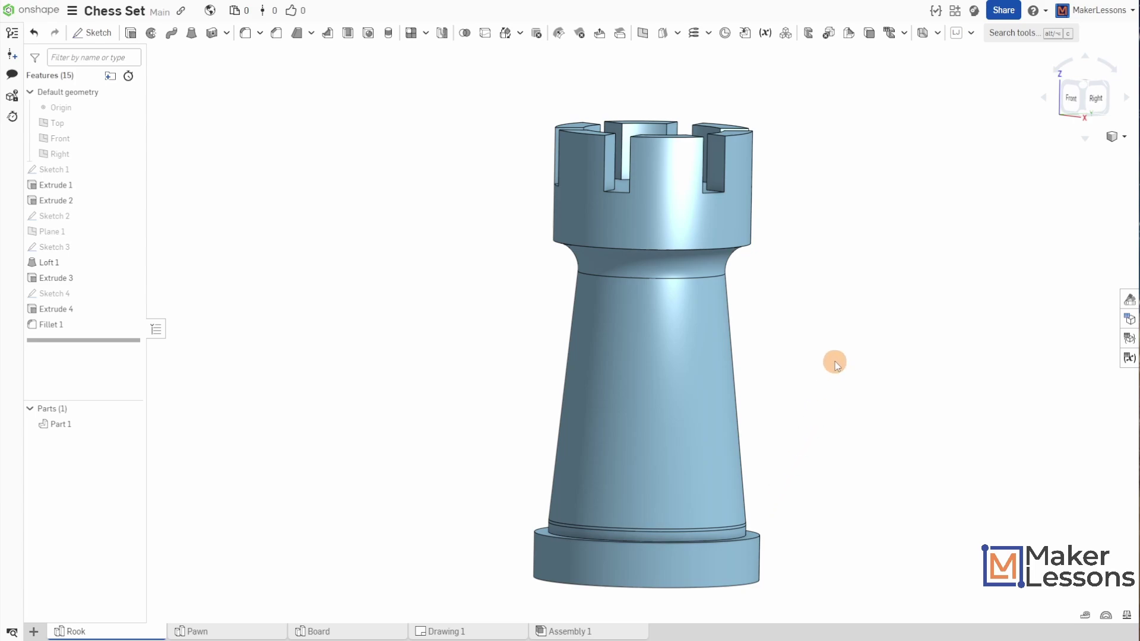
pyautogui.scroll(-1, 893, 356)
pyautogui.moveTo(903, 364); pyautogui.dragTo(822, 340, button='middle')
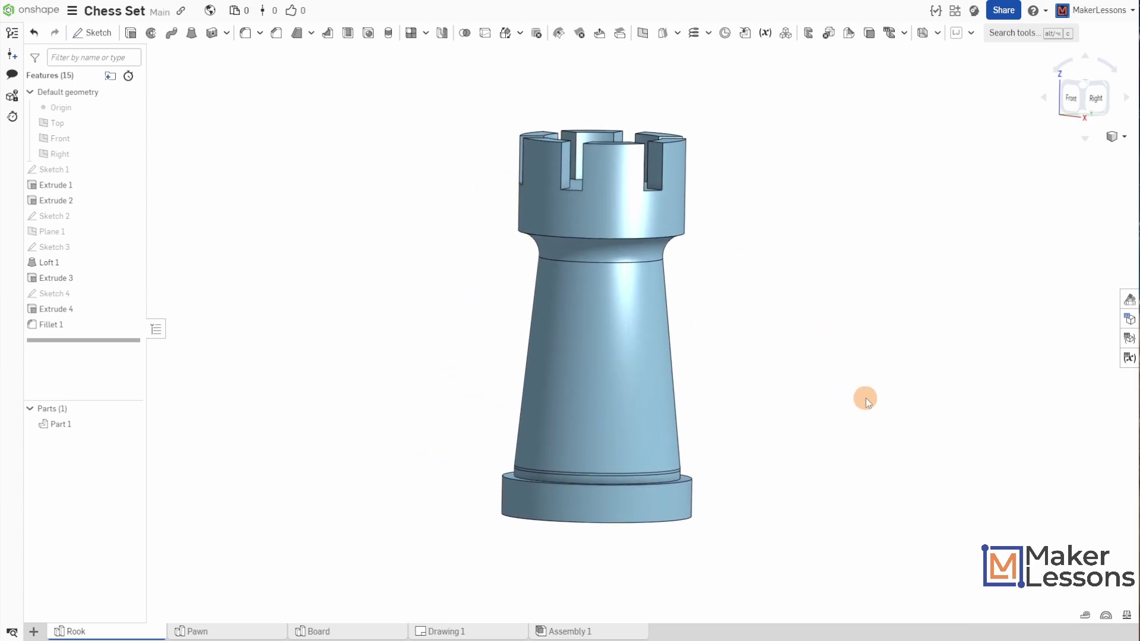